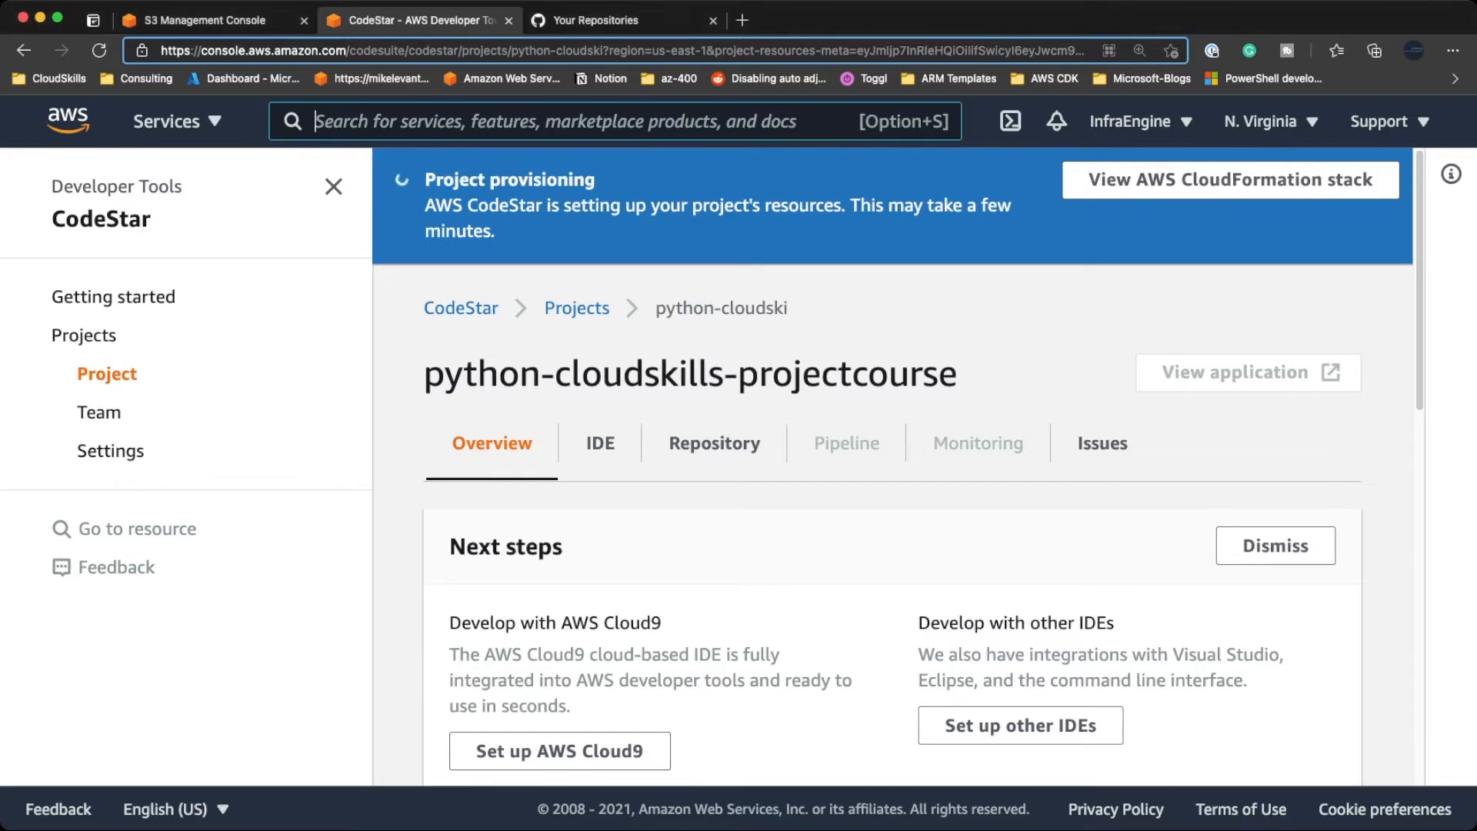
- Review the suggested next steps on the python-cloudskills-projectcourse project overview
scroll(923, 470, down, 2)
scroll(893, 522, down, 3)
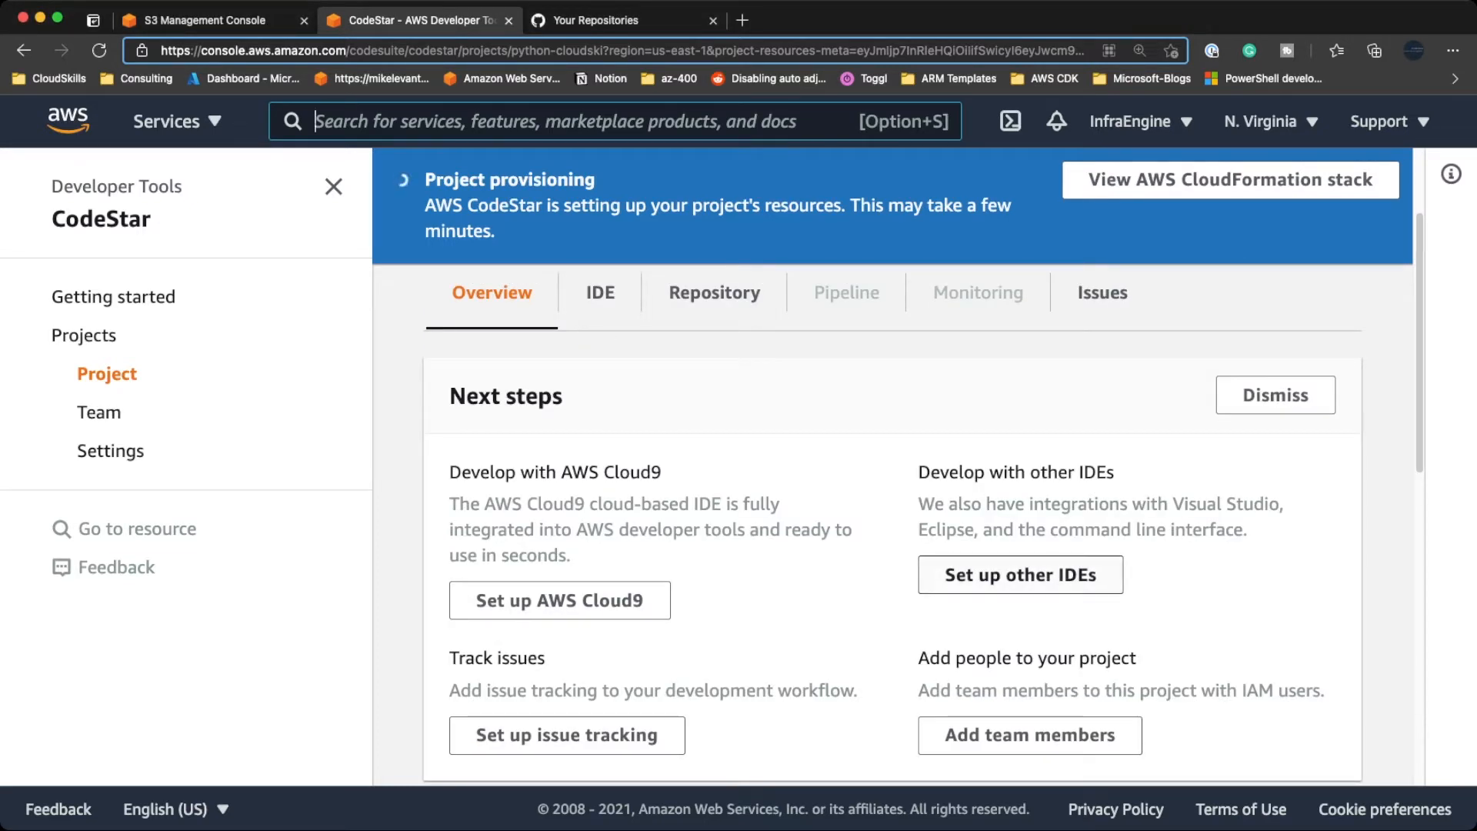
scroll(893, 527, down, 1)
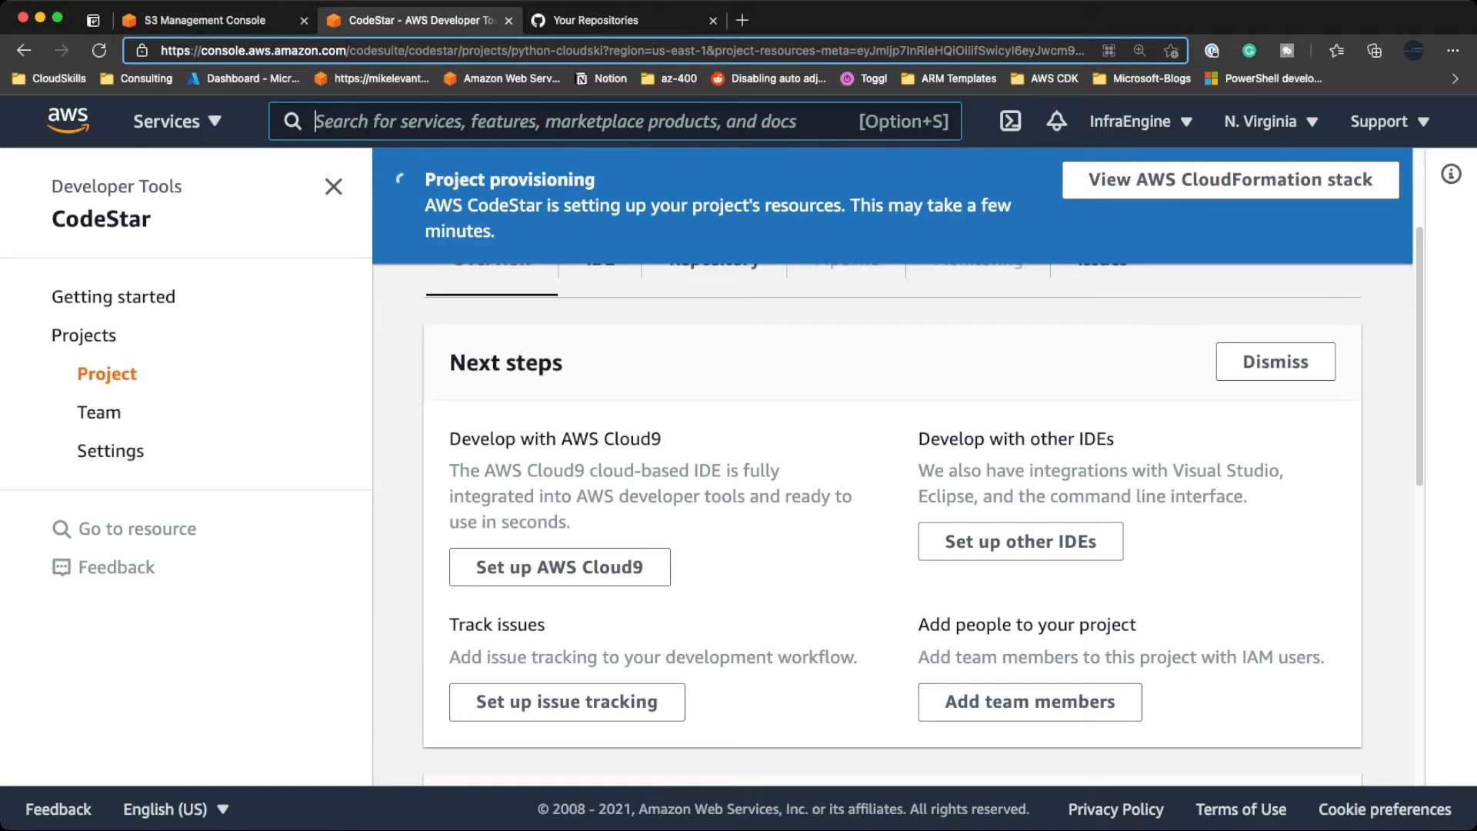
scroll(893, 523, down, 1)
scroll(893, 524, up, 3)
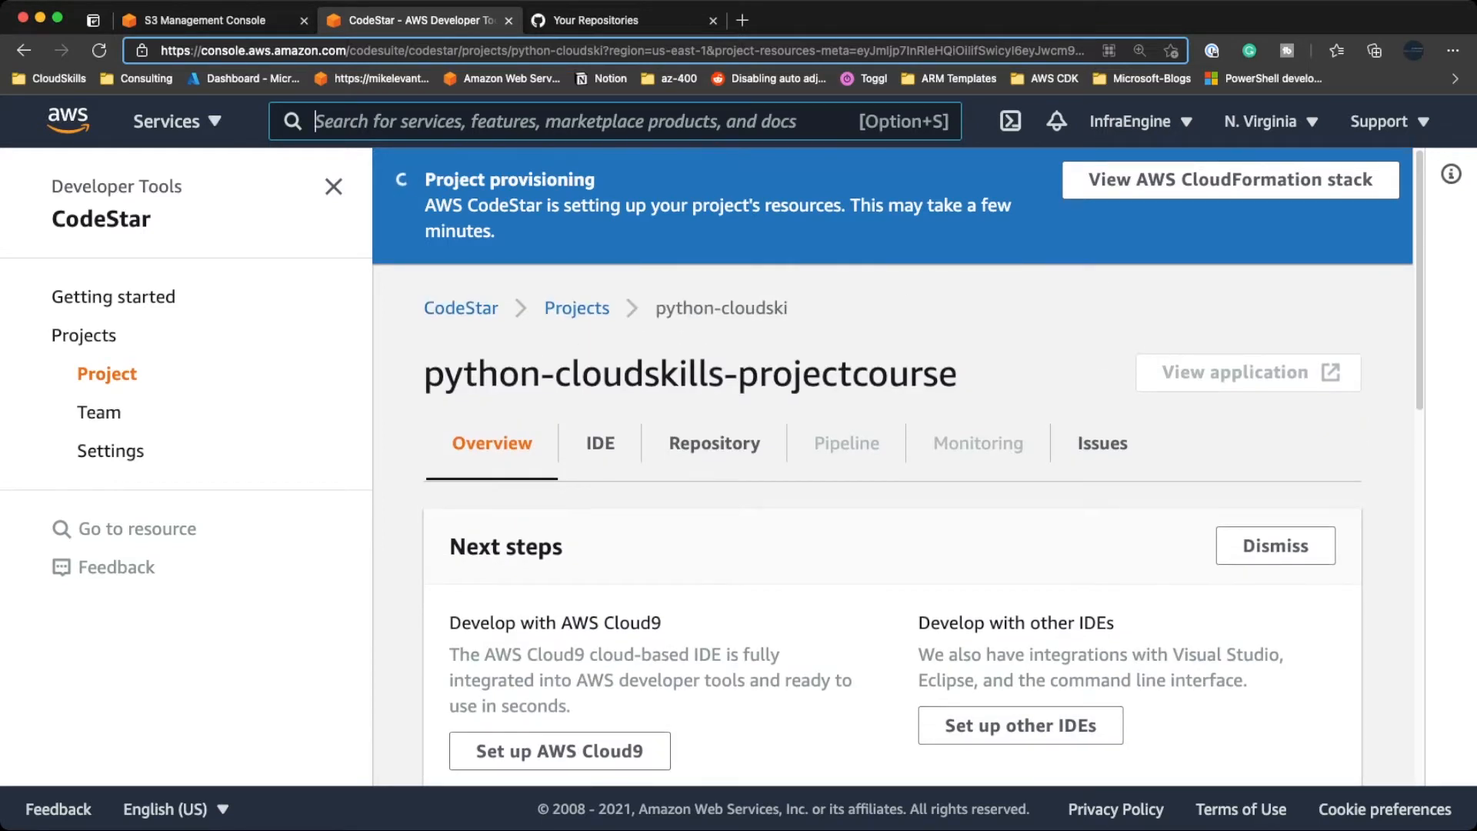
- Open the project's repository page, review its details, most recent commit and pull requests, and reload the page
click(715, 443)
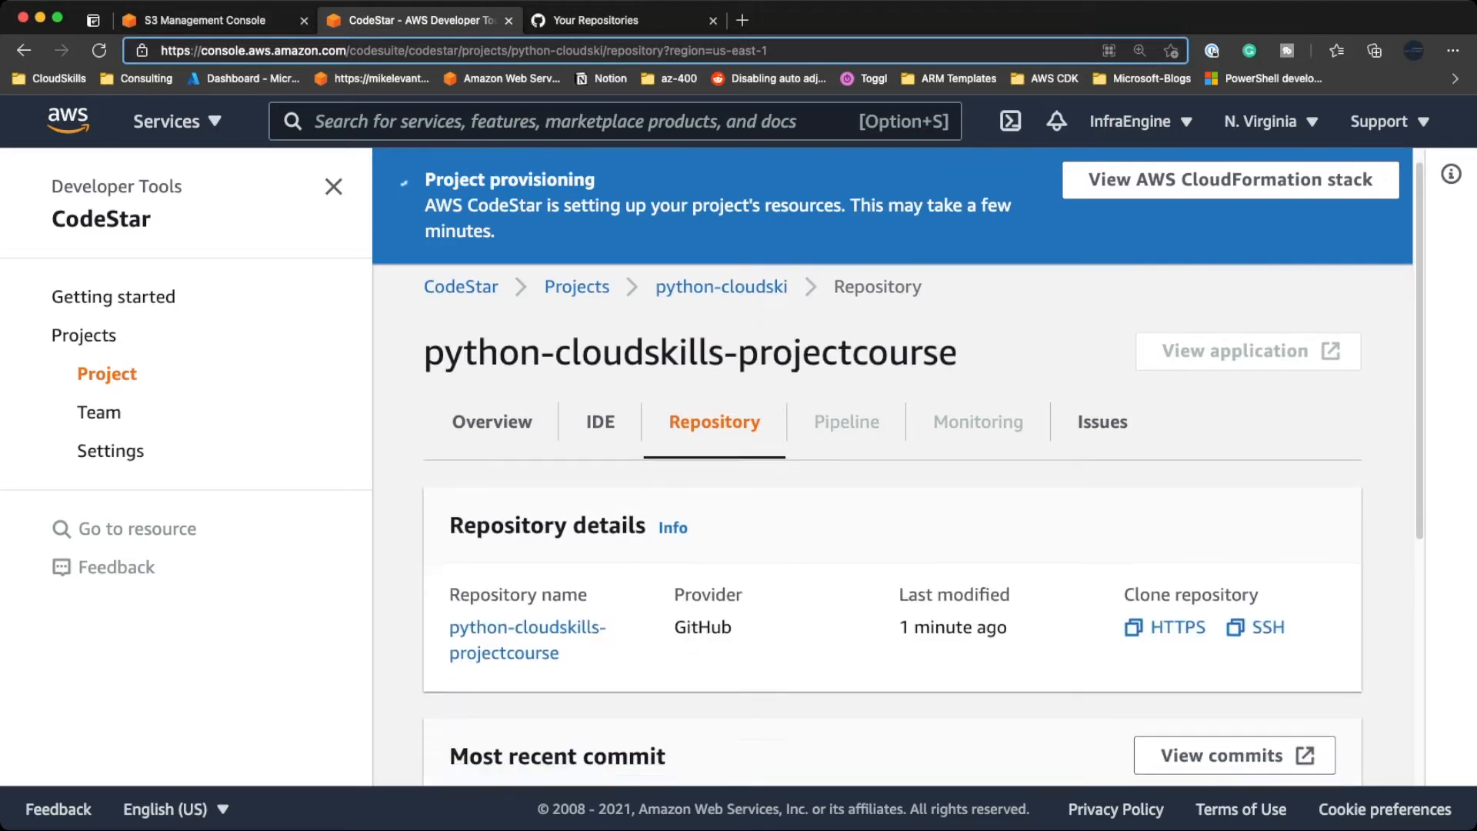
scroll(893, 523, down, 2)
scroll(892, 462, down, 1)
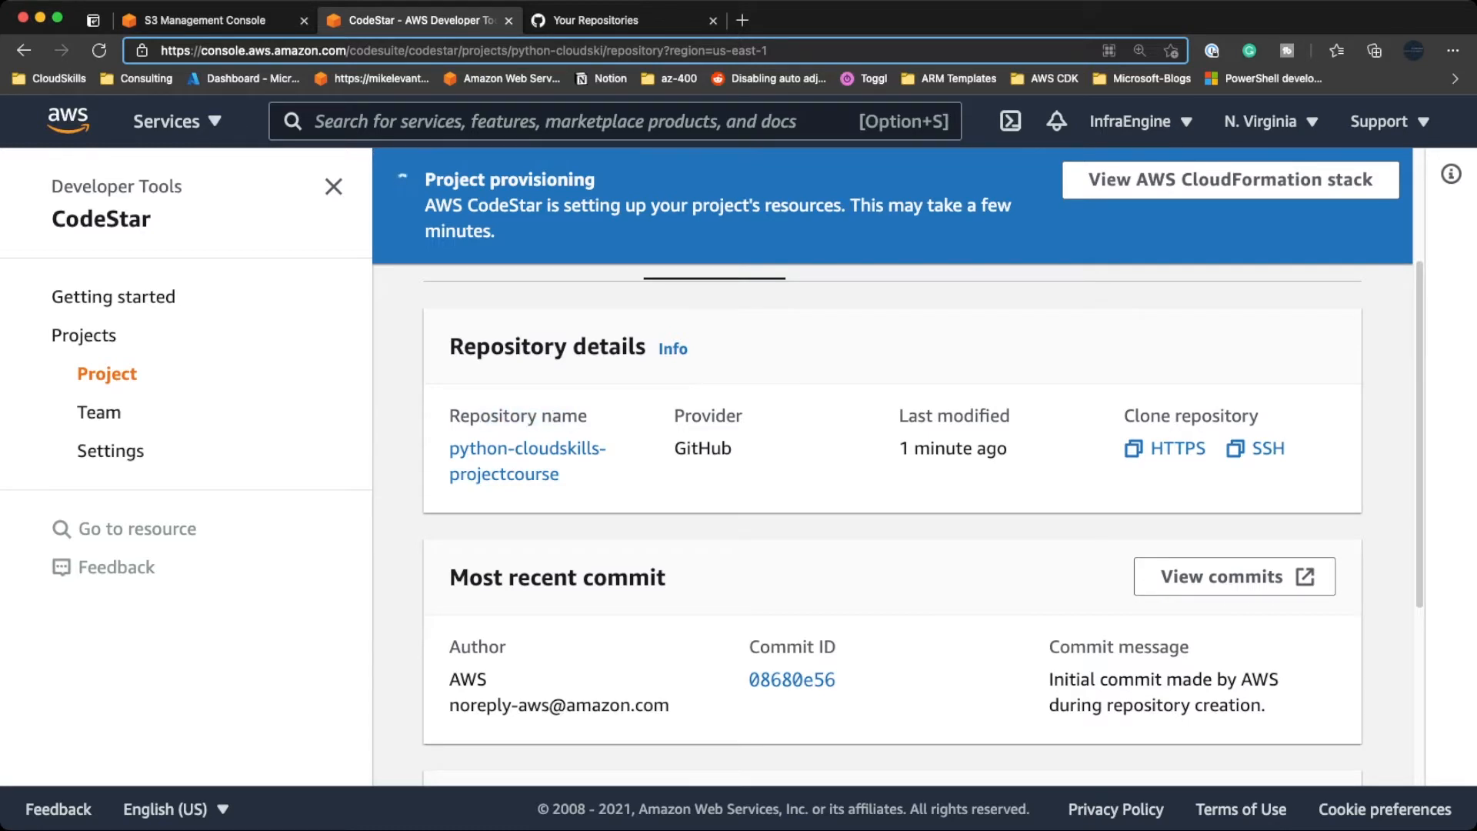
drag(702, 417, 716, 416)
scroll(893, 462, down, 1)
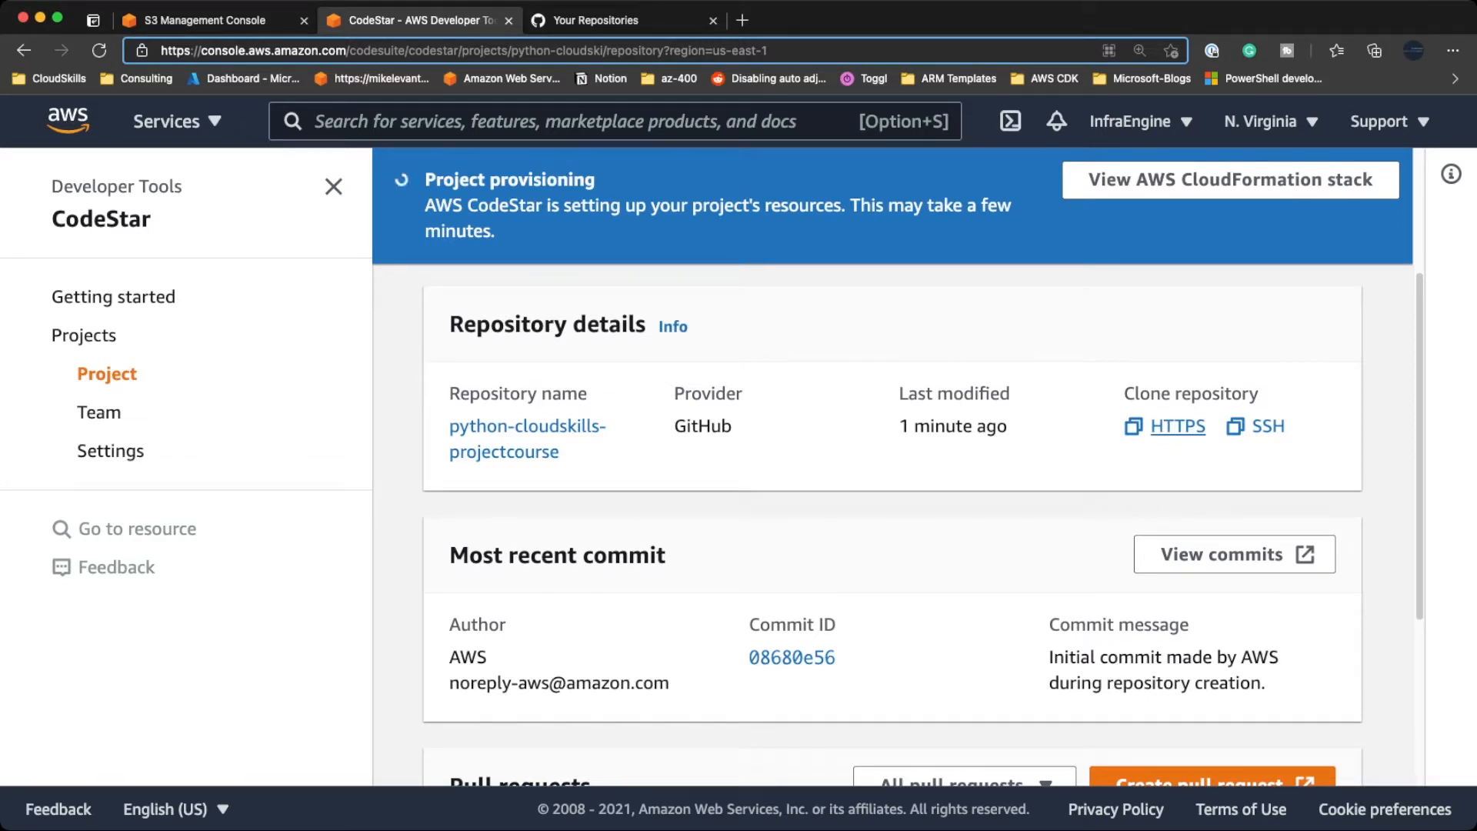
scroll(892, 524, down, 3)
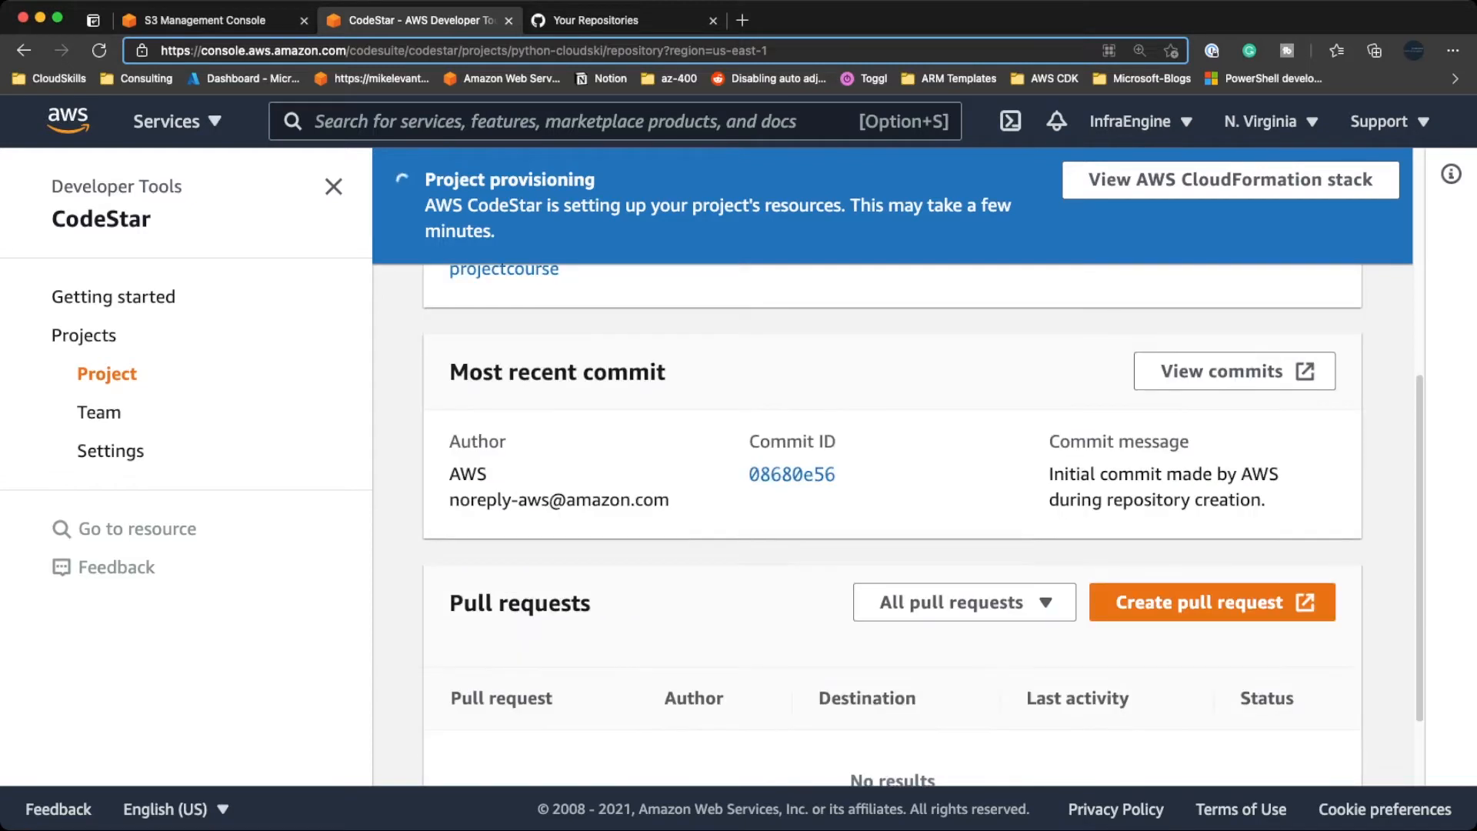
scroll(892, 524, down, 1)
scroll(892, 523, up, 7)
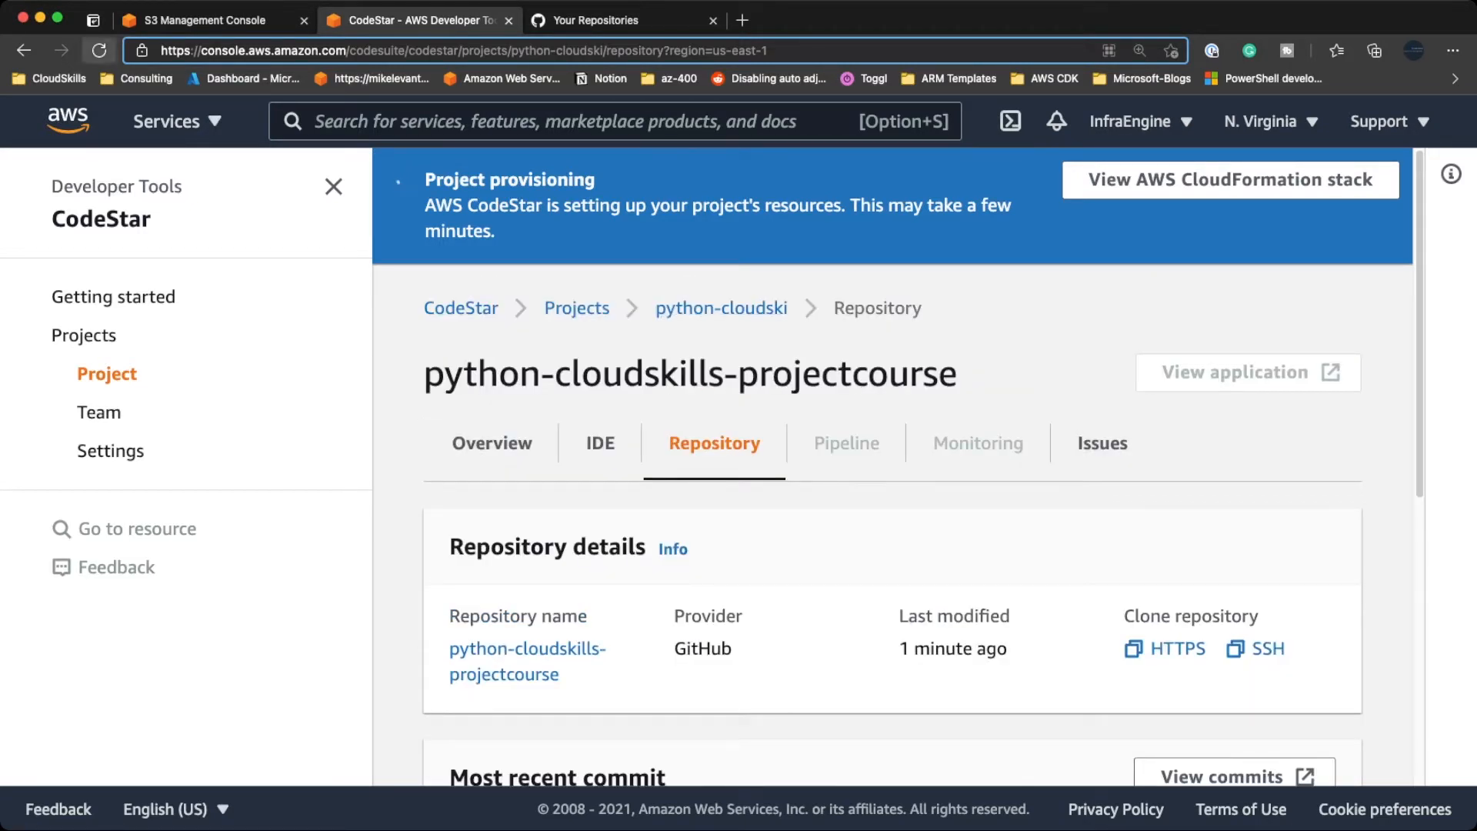
click(98, 50)
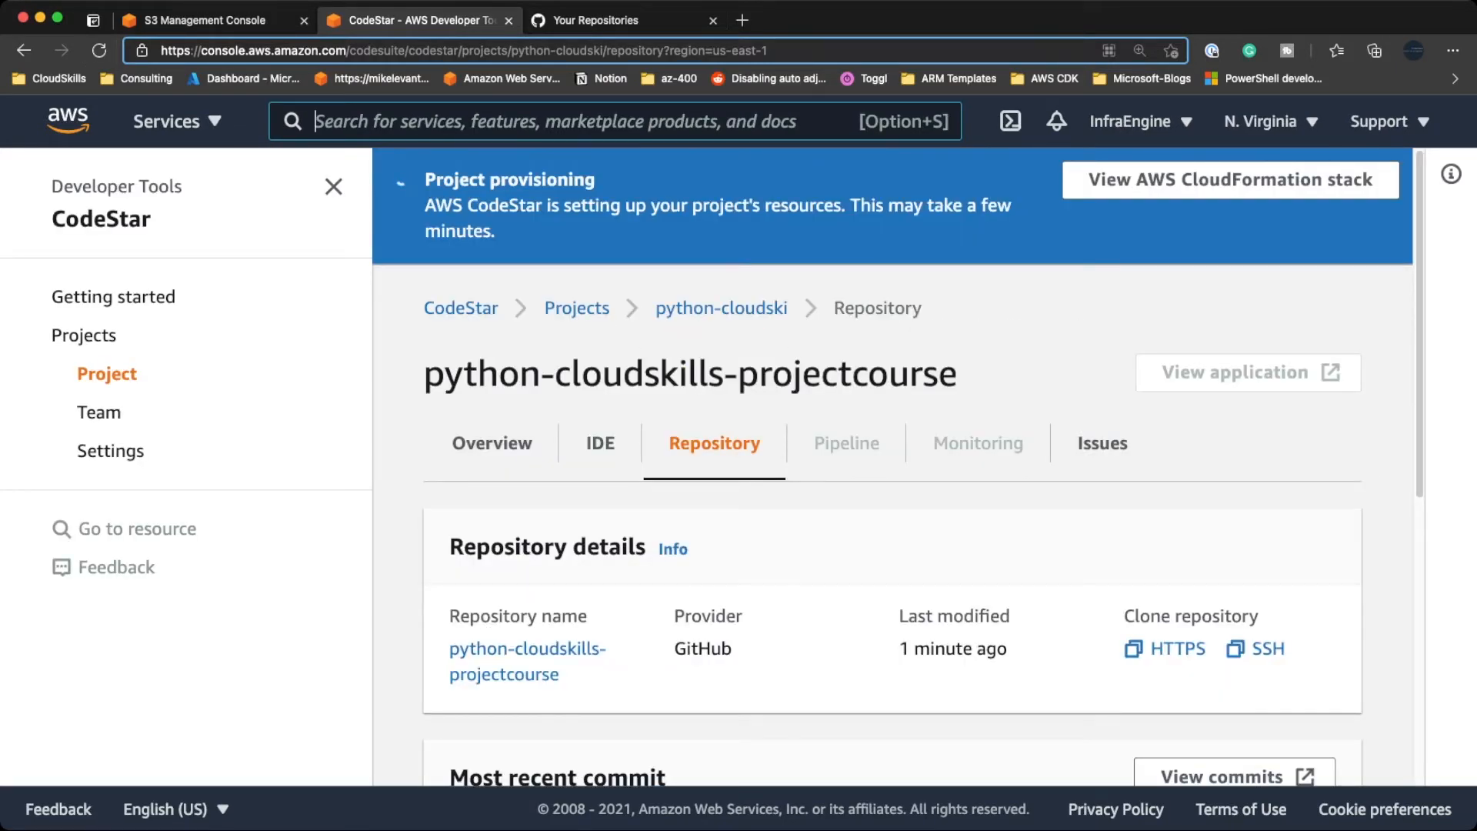
- Switch to GitHub, enlarge the page view, and open the python-cloudskills-projectcourse repository from the profile's repository list
key(ctrl+Tab)
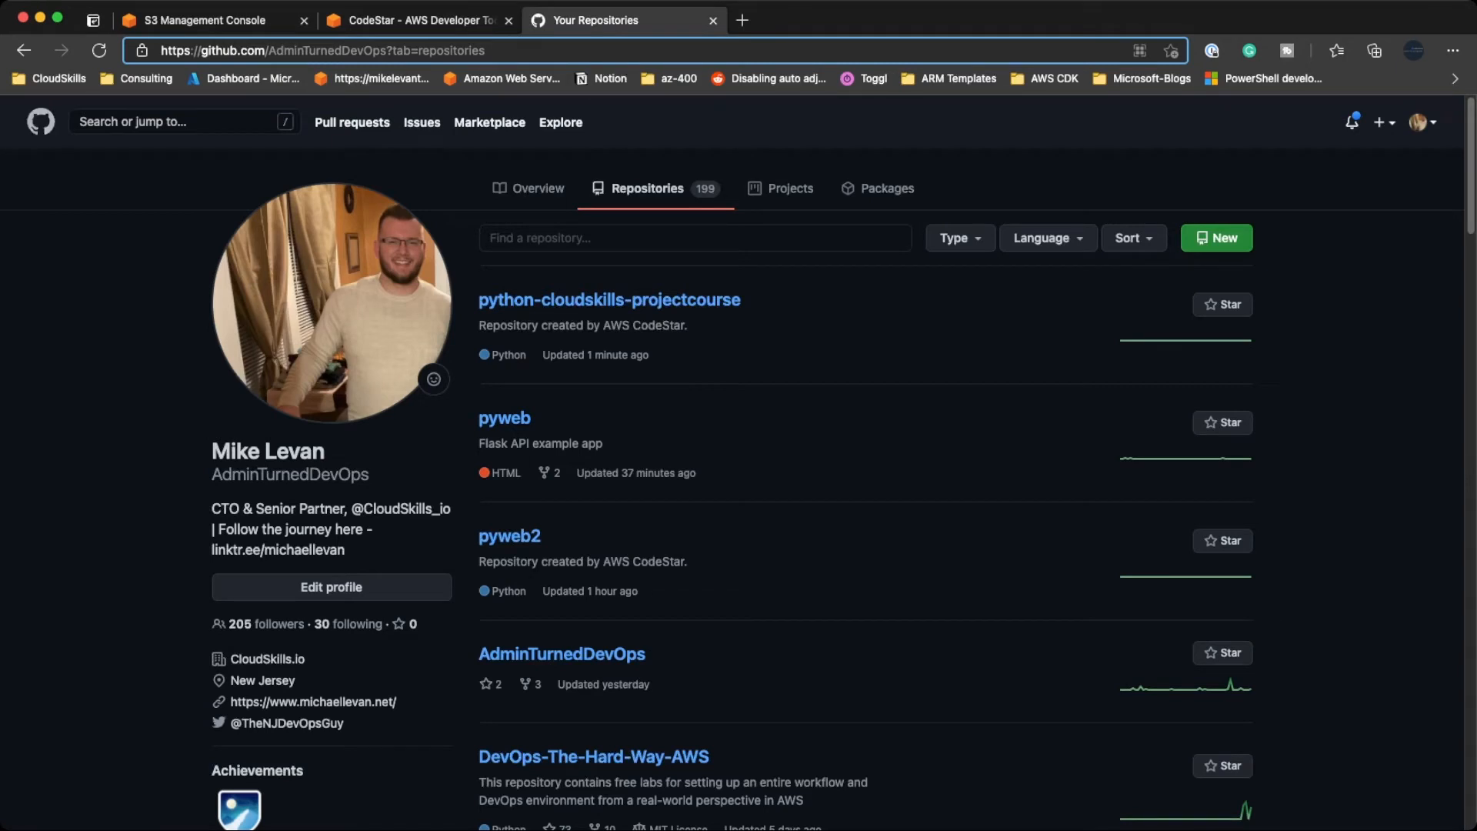
click(40, 122)
click(1423, 121)
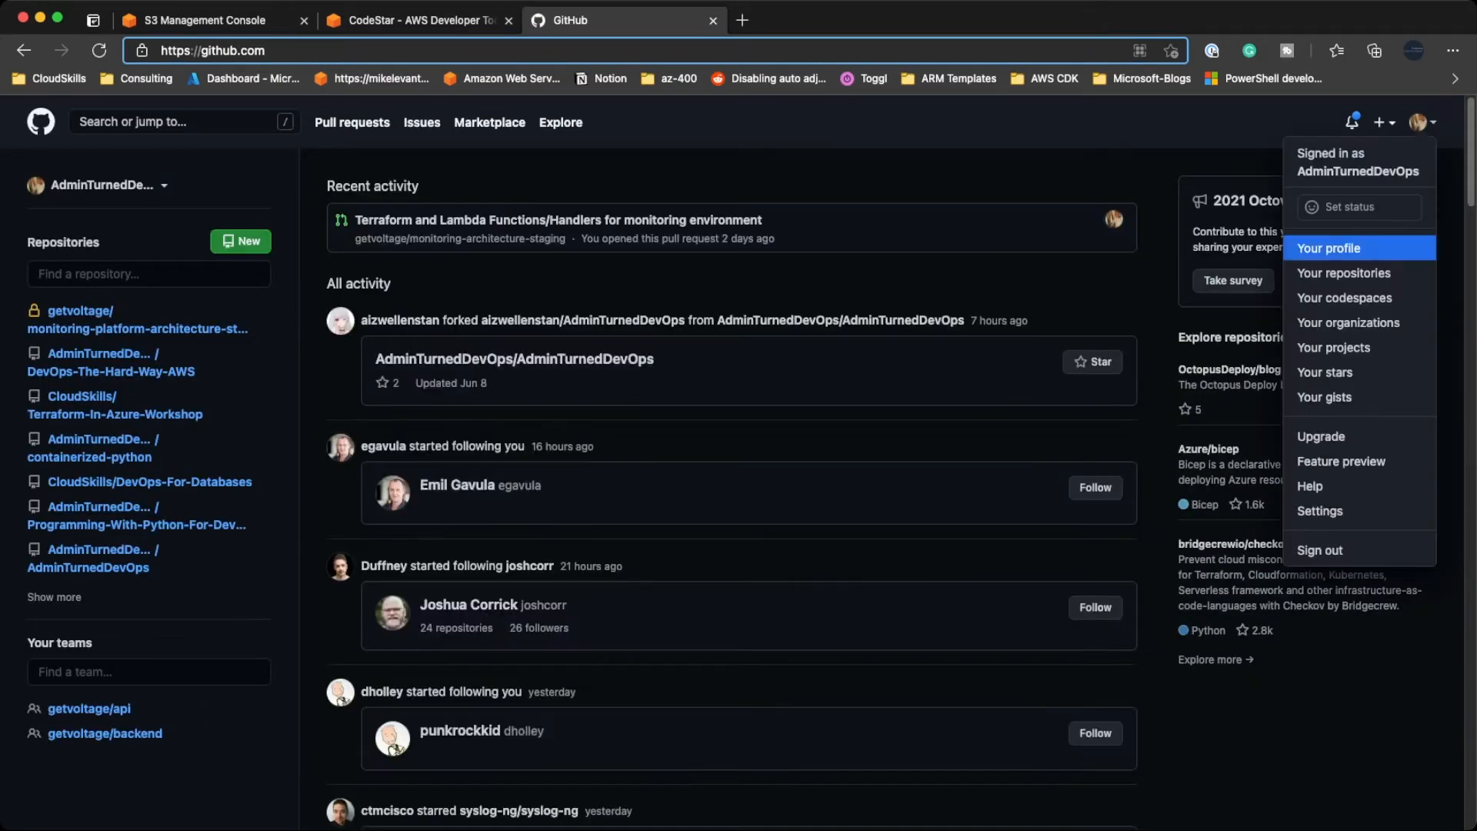
click(1339, 247)
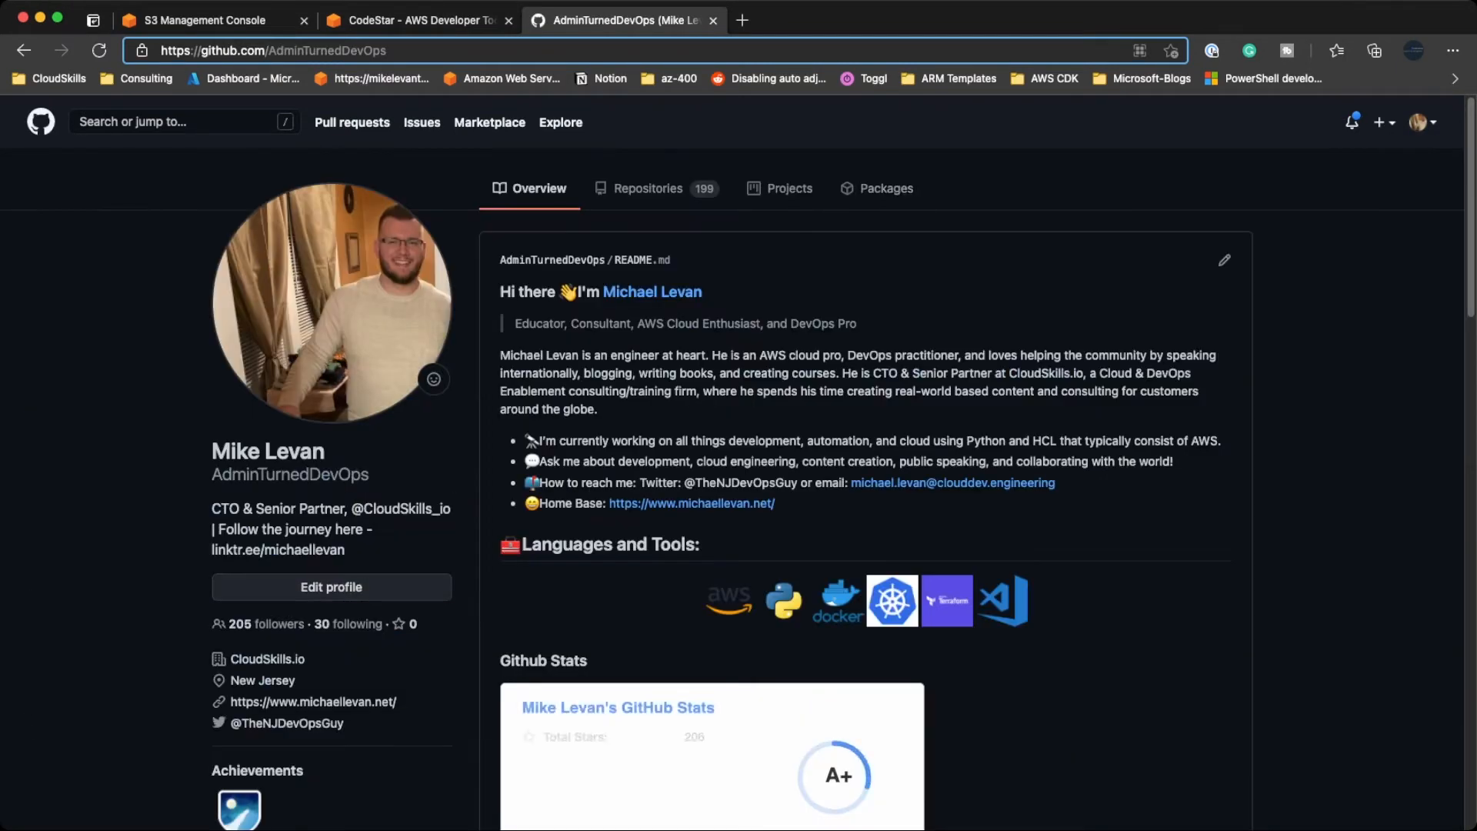
key(super+plus)
key(super+plus)
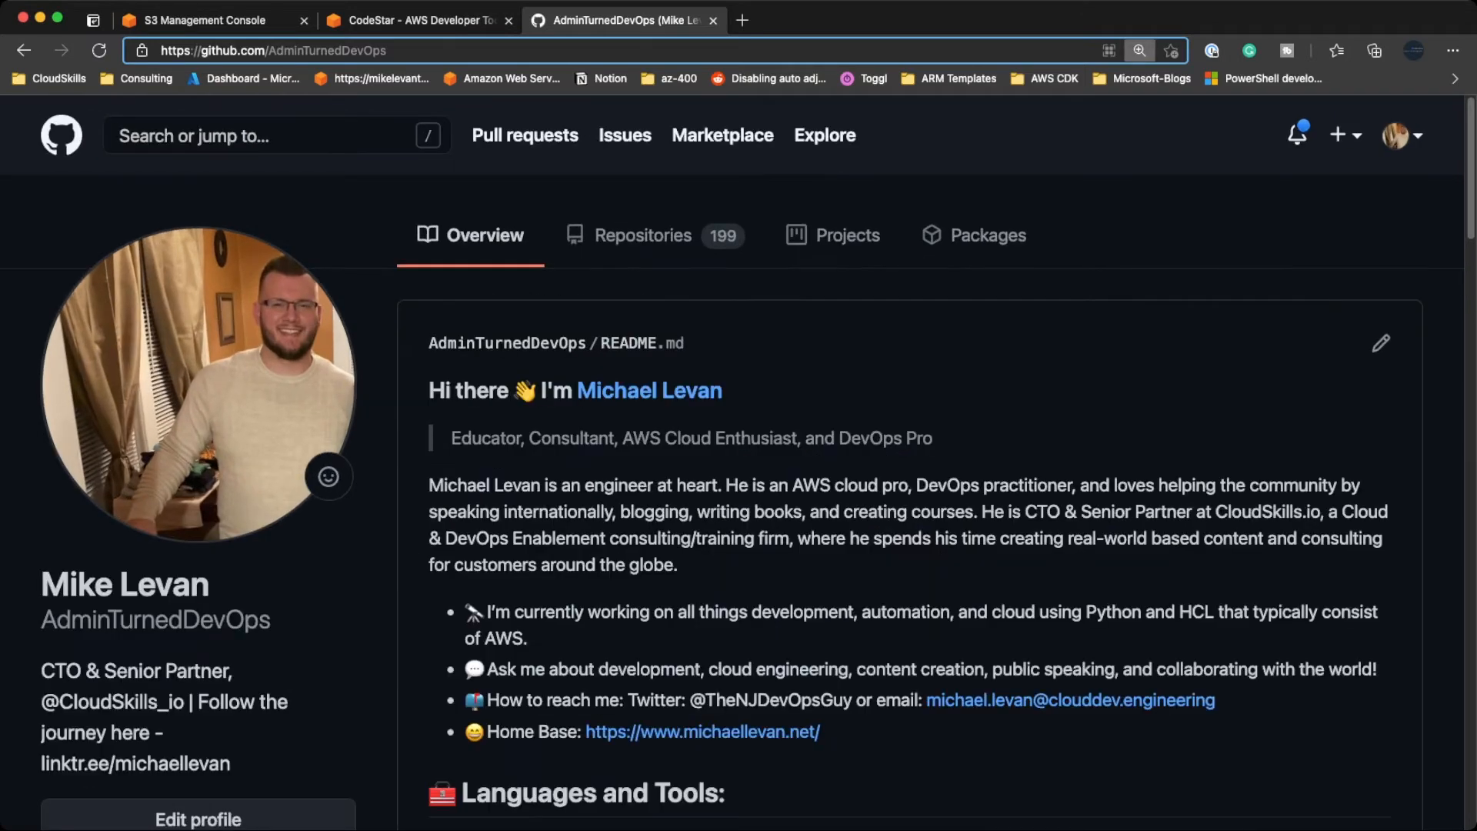
click(643, 214)
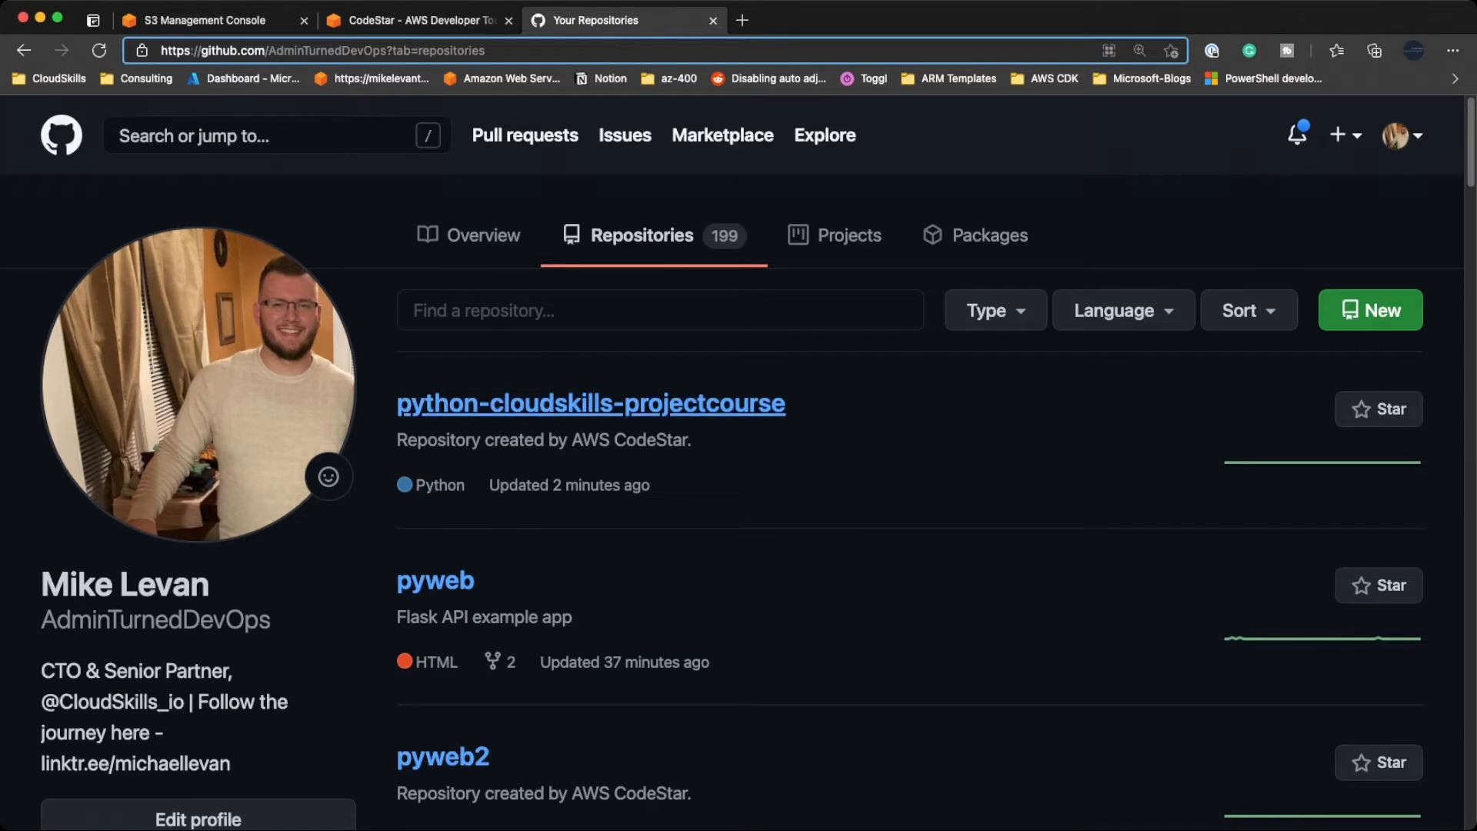
click(591, 403)
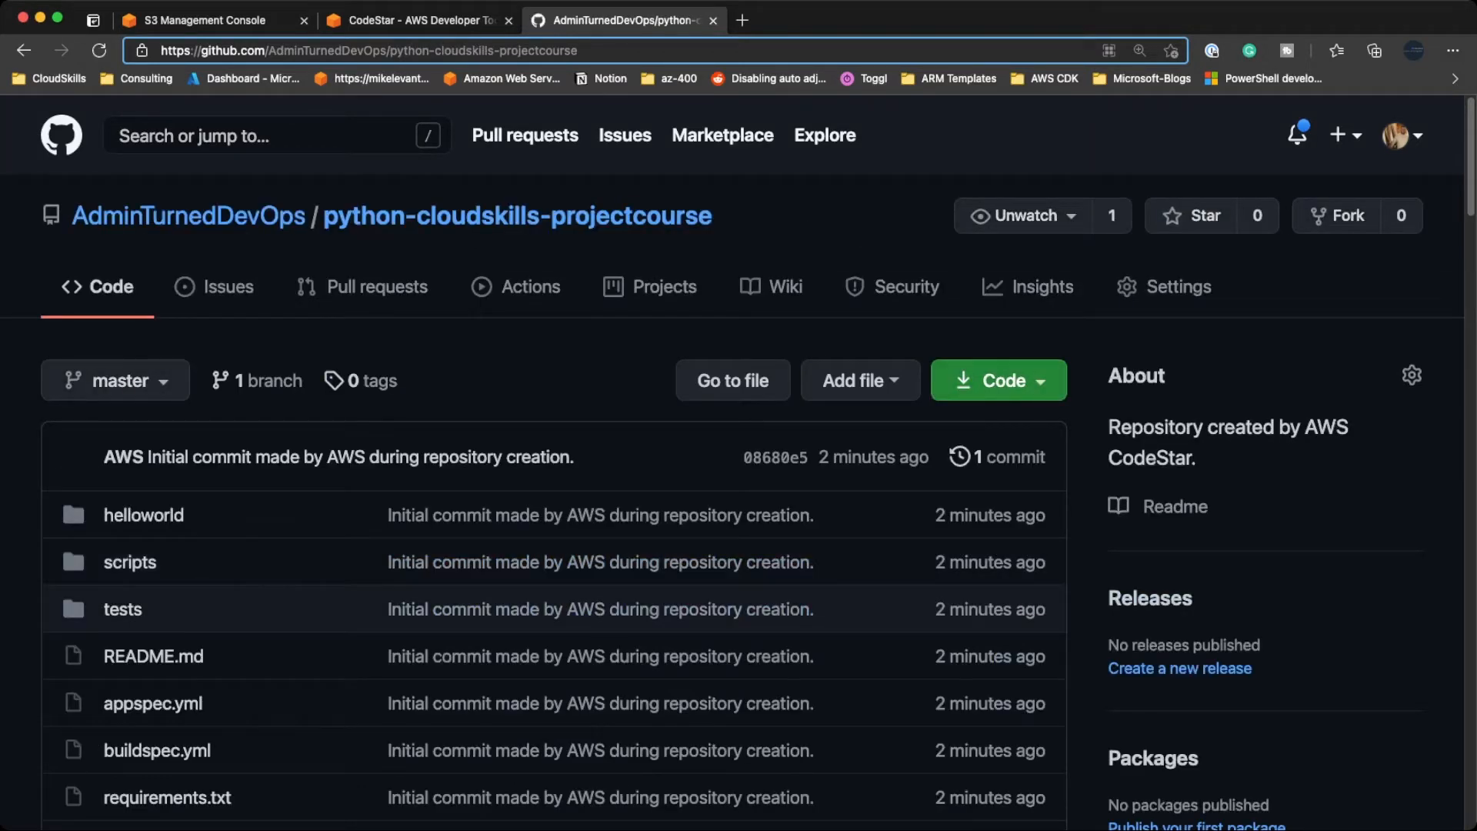
- Open application.py in the repository's helloworld folder and review its Flask routes
scroll(731, 462, down, 3)
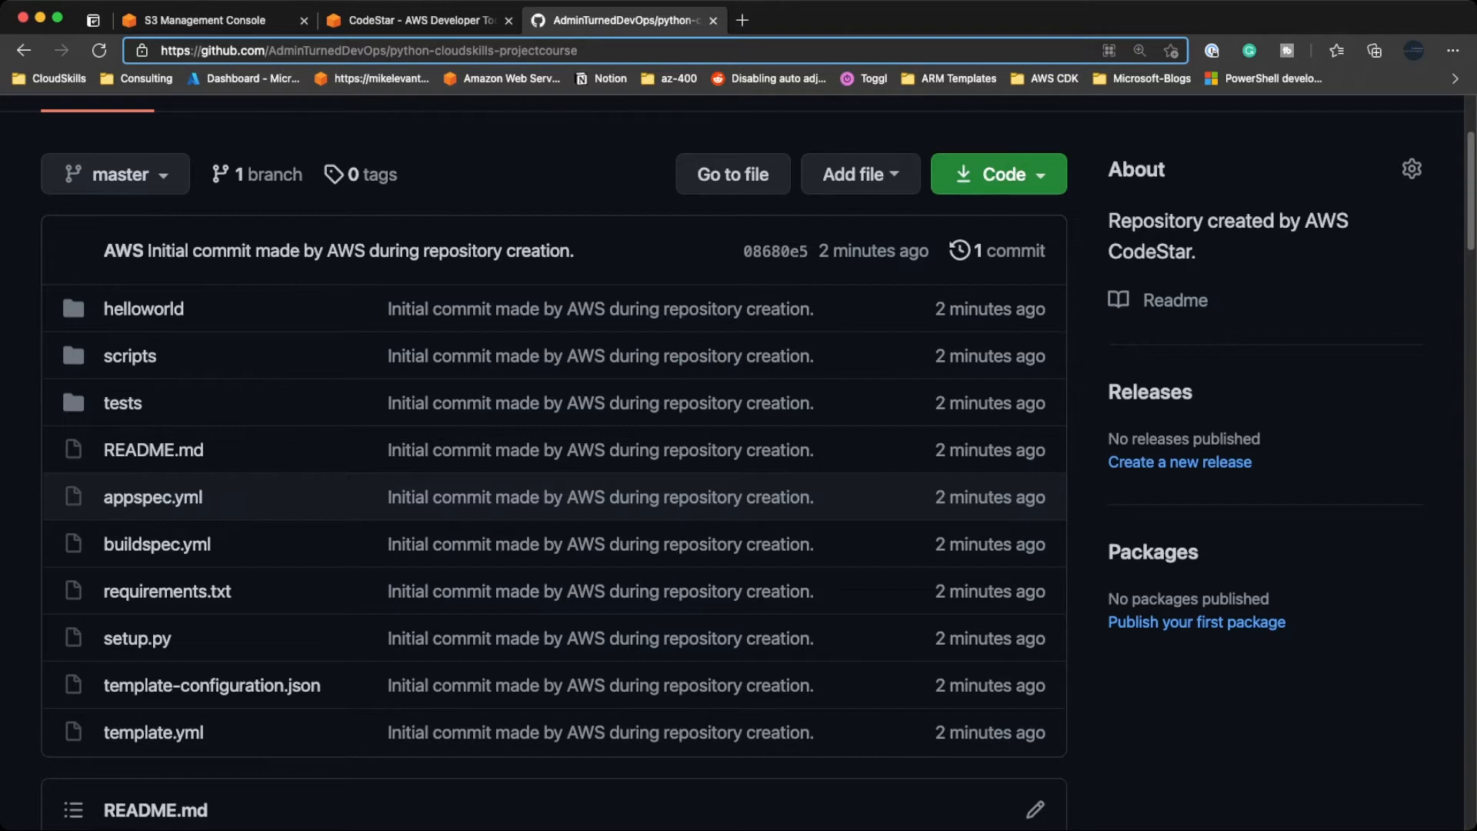
click(144, 309)
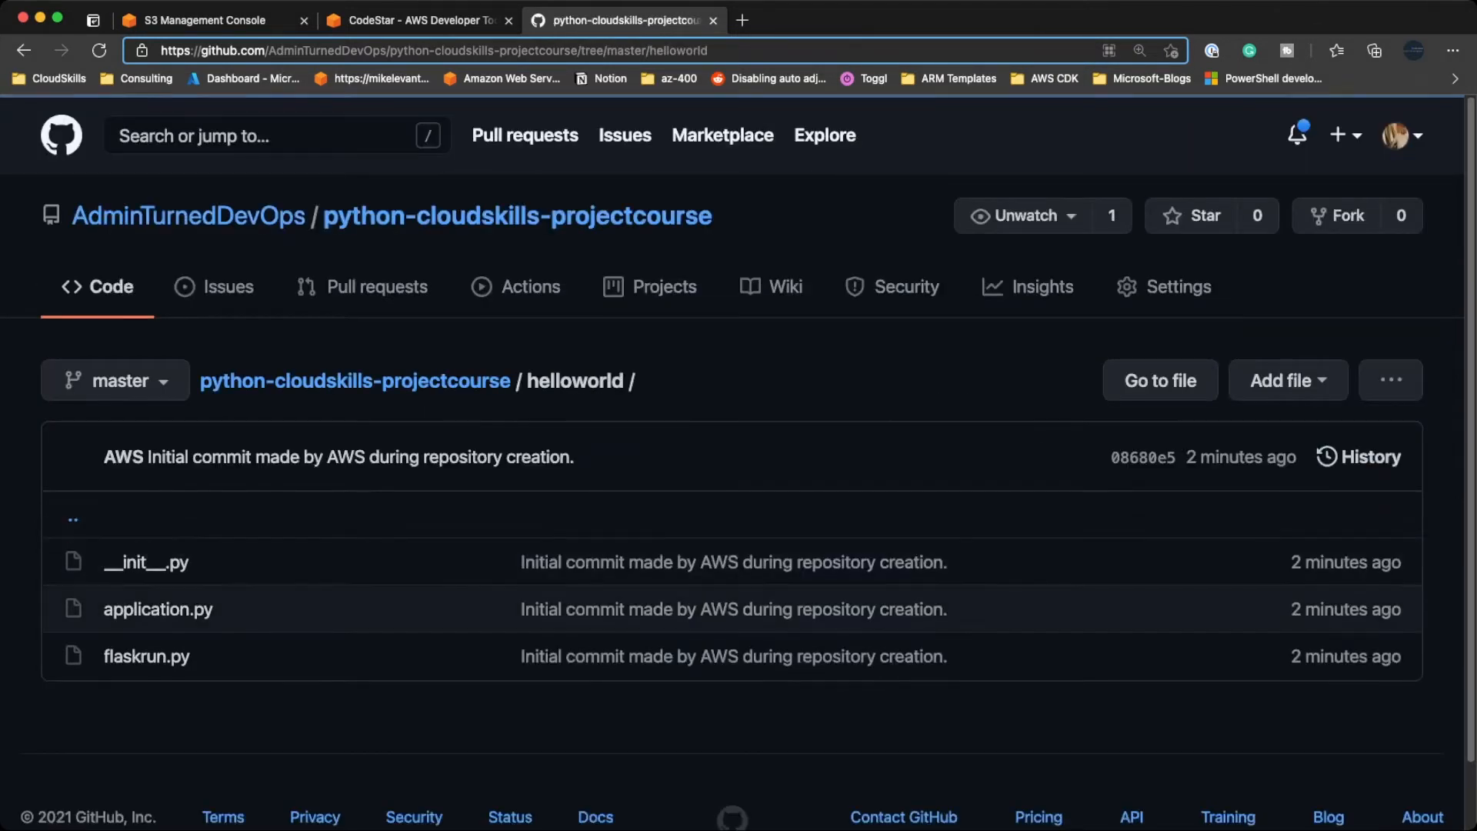
scroll(739, 609, down, 1)
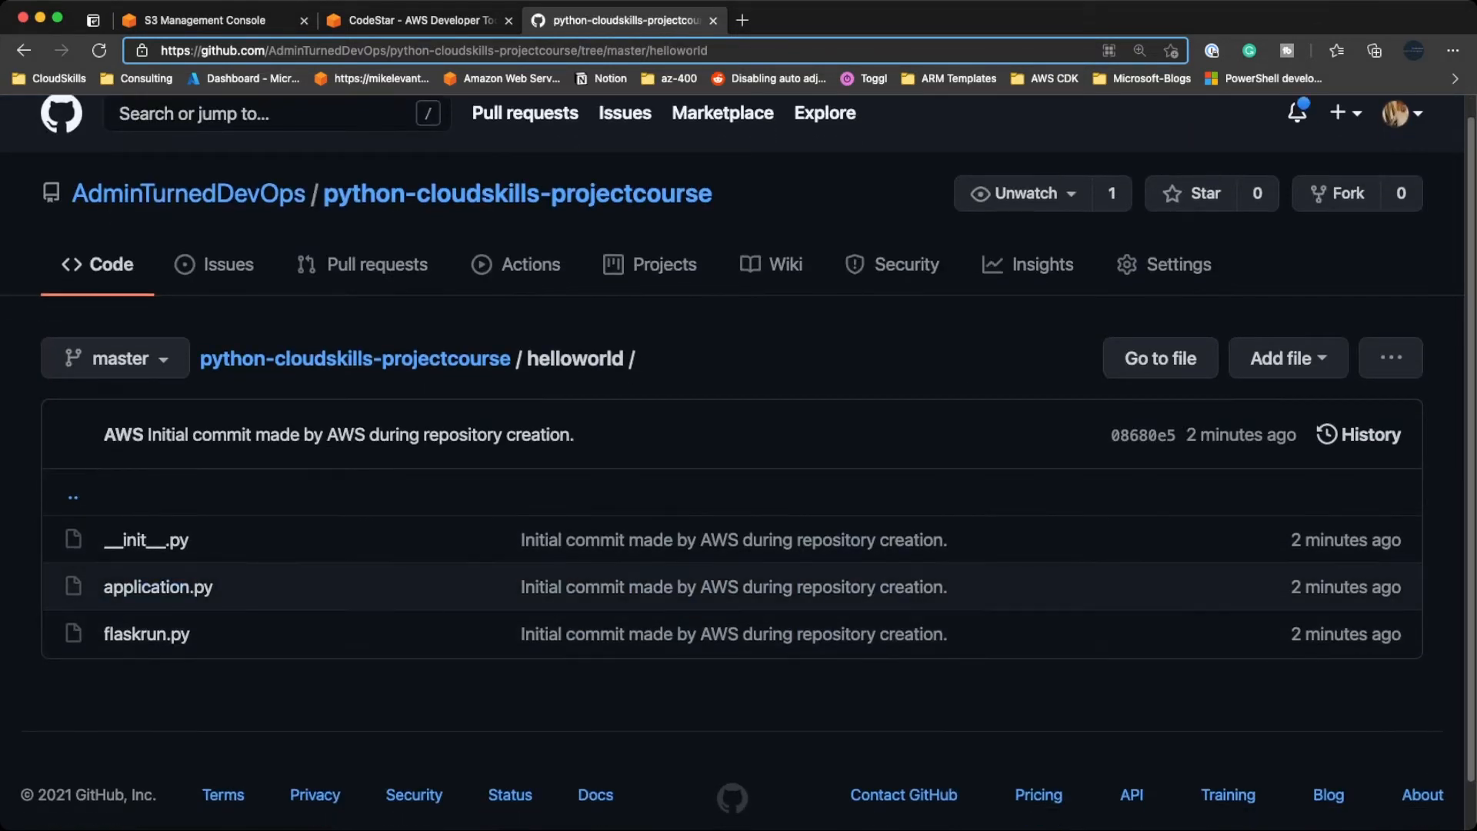
click(158, 587)
scroll(159, 587, down, 3)
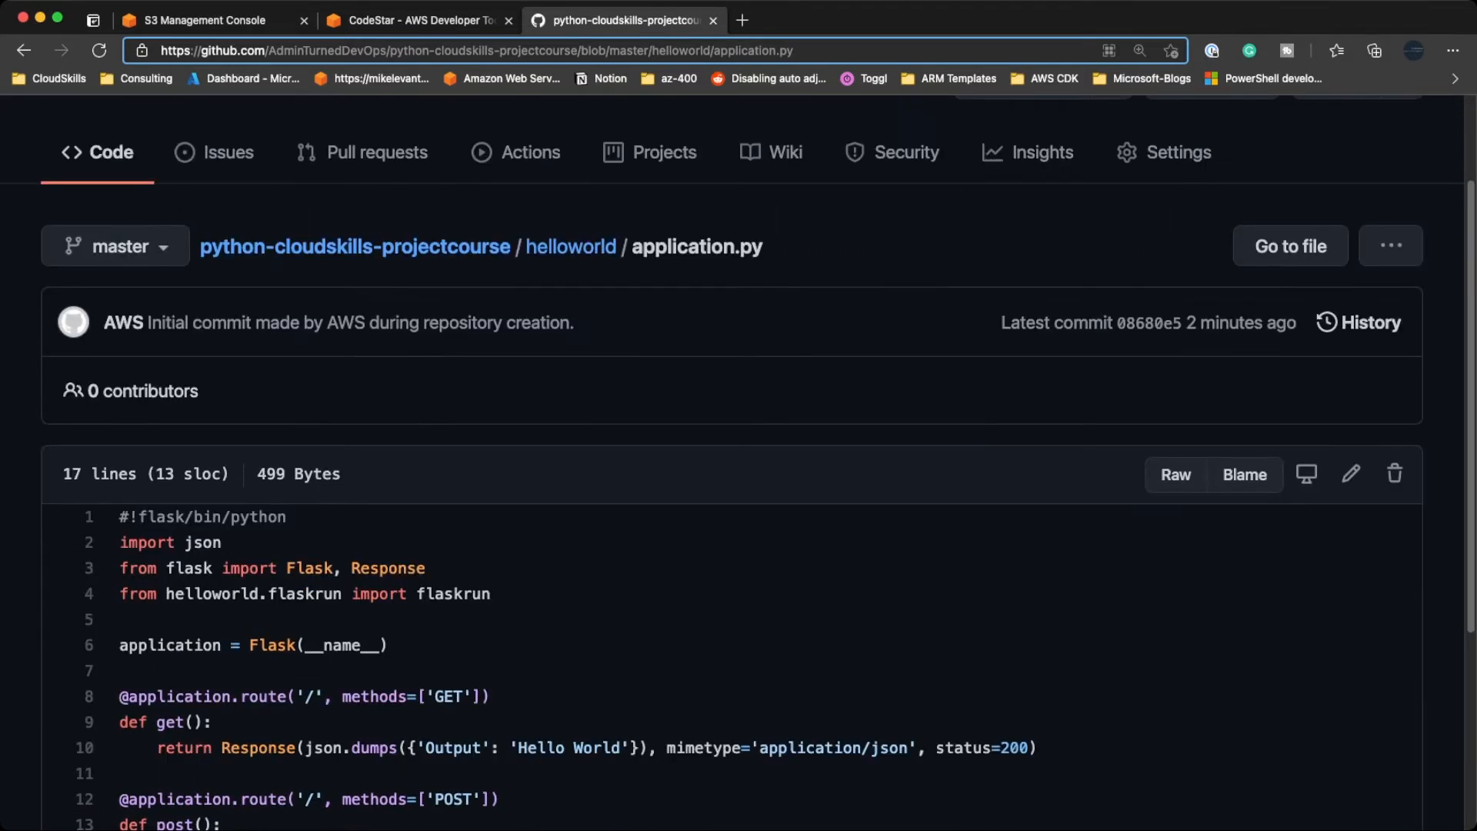
scroll(740, 462, down, 1)
scroll(739, 462, down, 3)
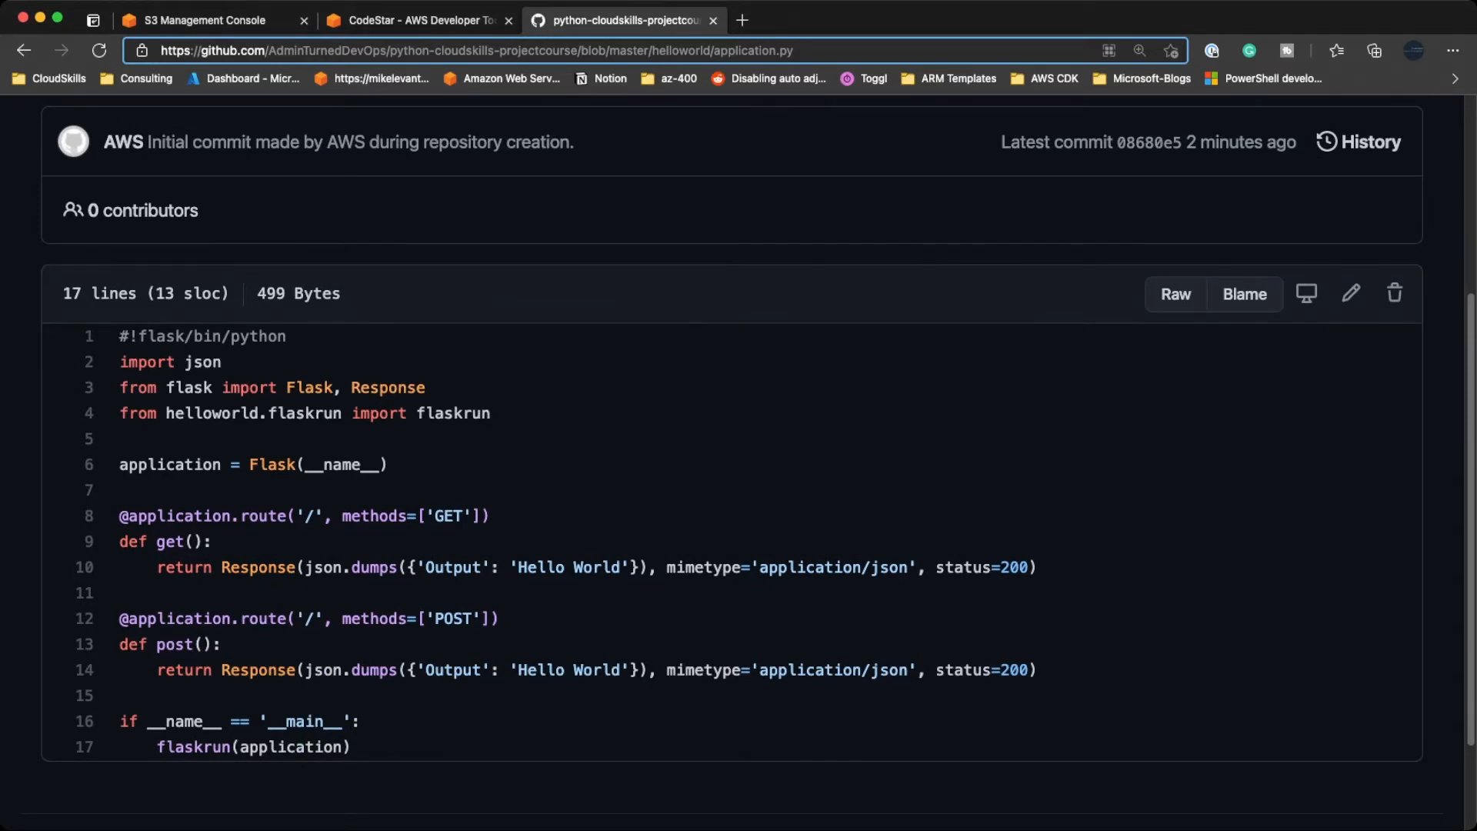
scroll(739, 462, up, 1)
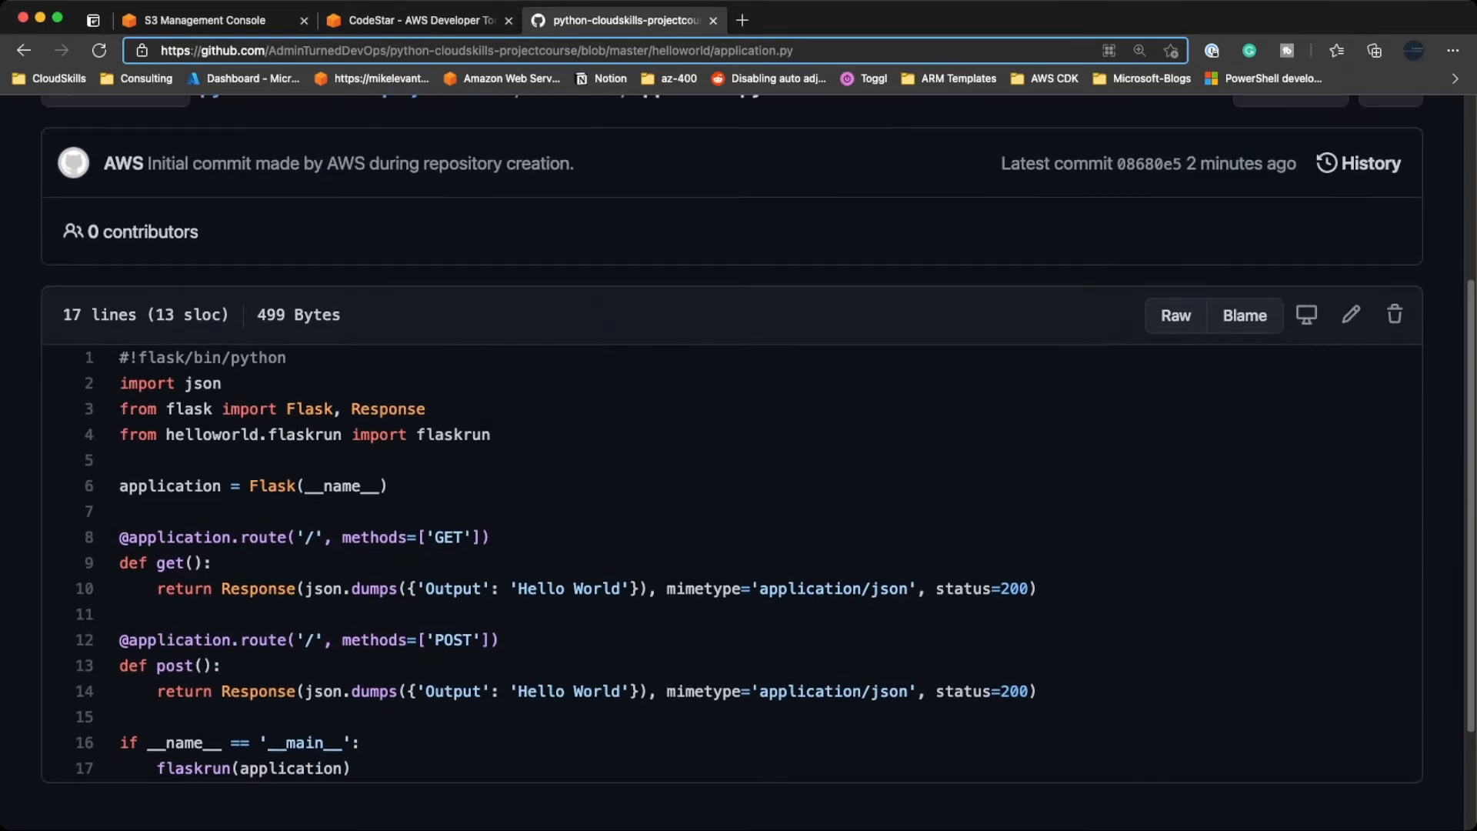
scroll(739, 462, down, 1)
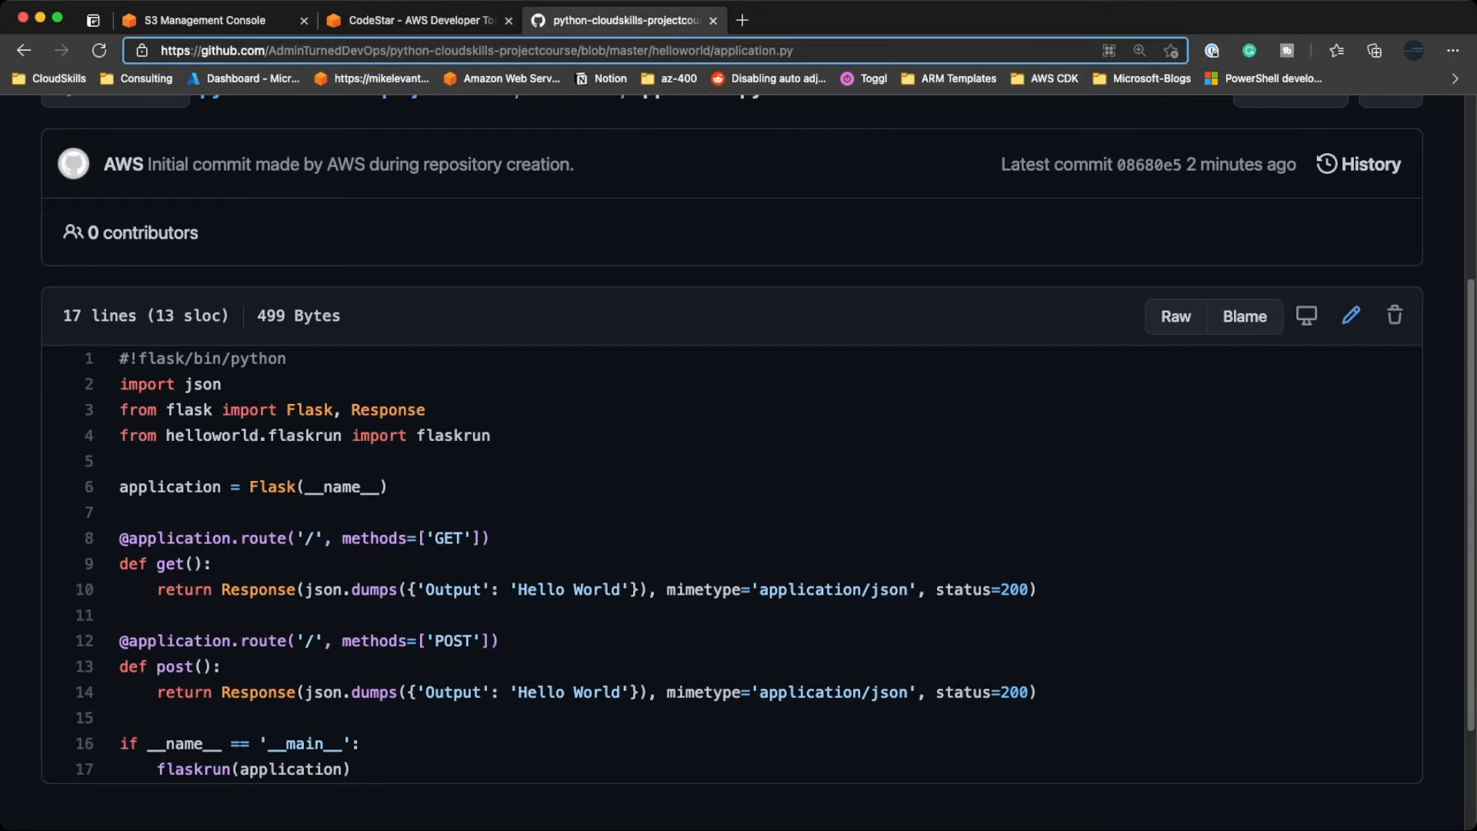
click(1352, 315)
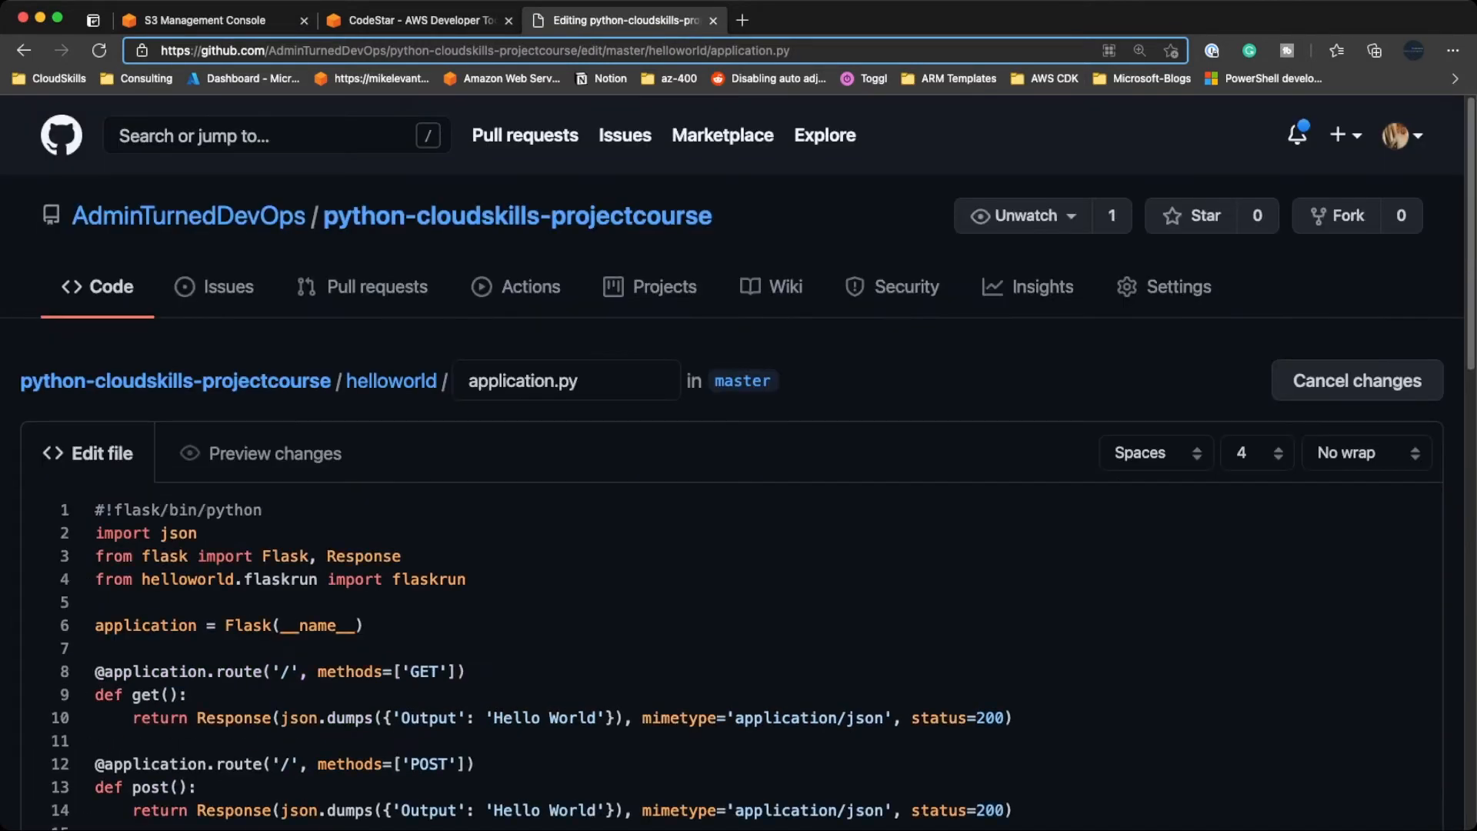
scroll(739, 462, down, 1)
scroll(739, 461, down, 2)
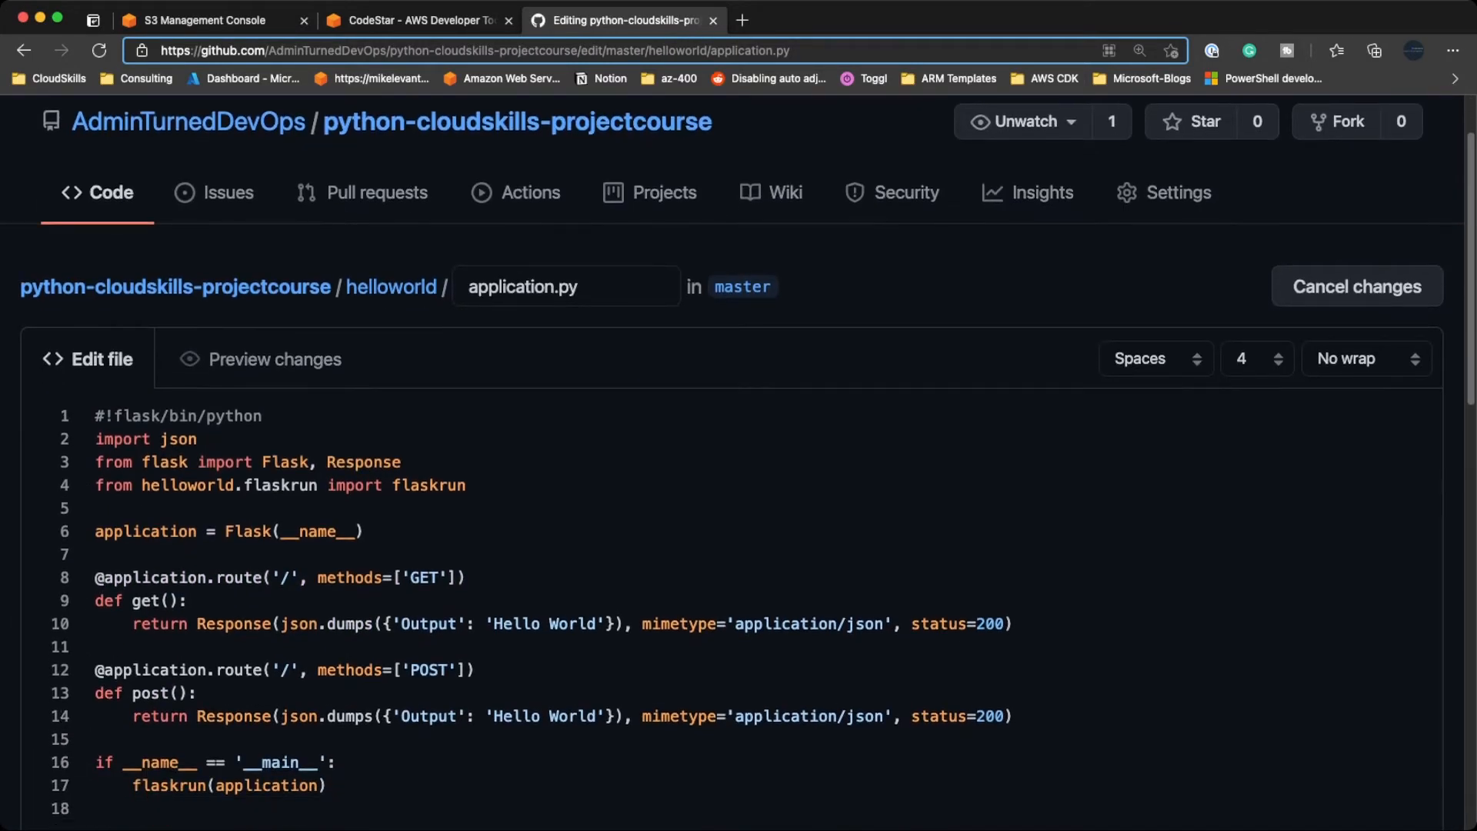
key(Return)
key(Return)
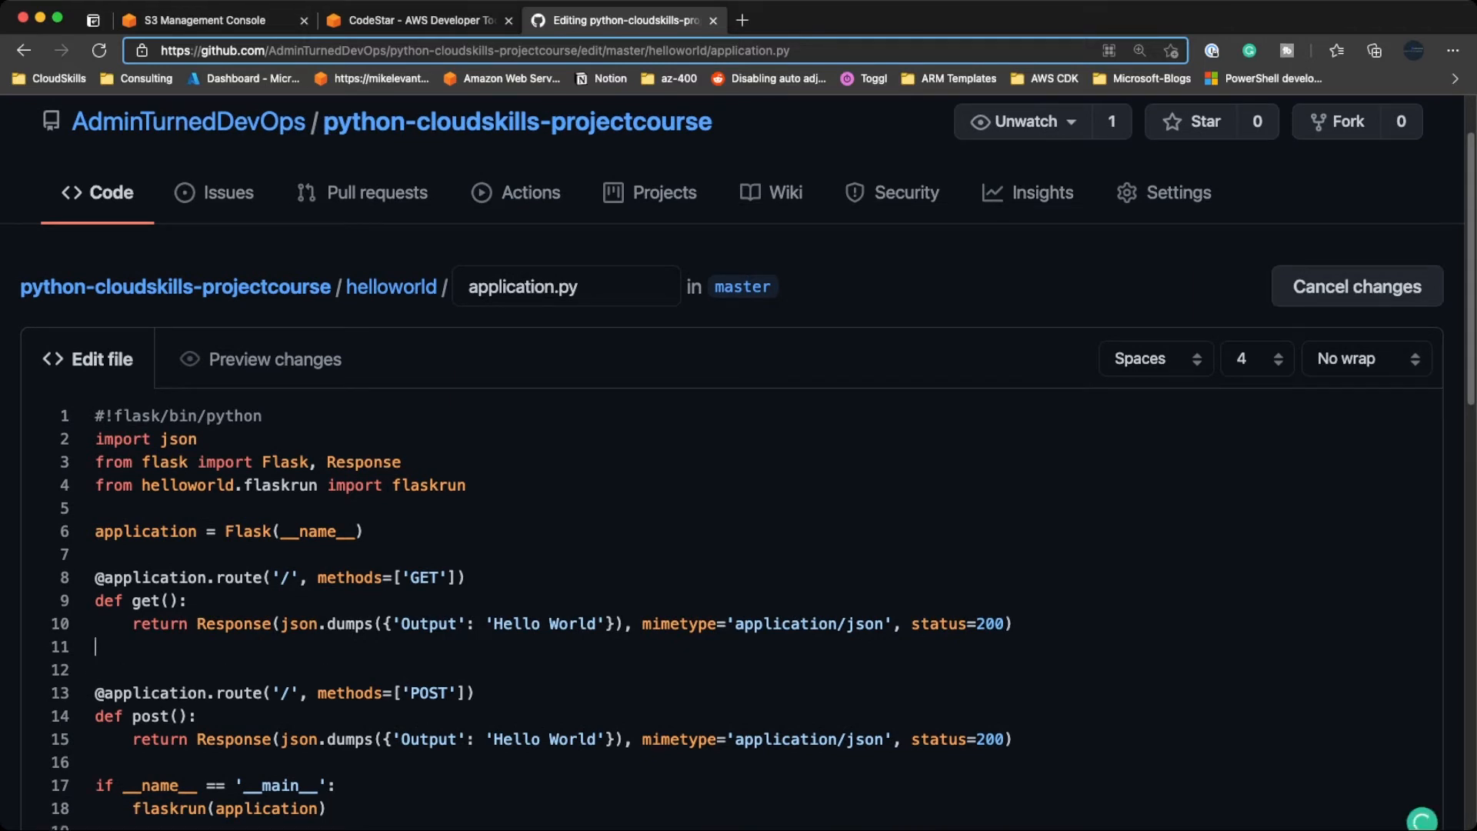
text(@app)
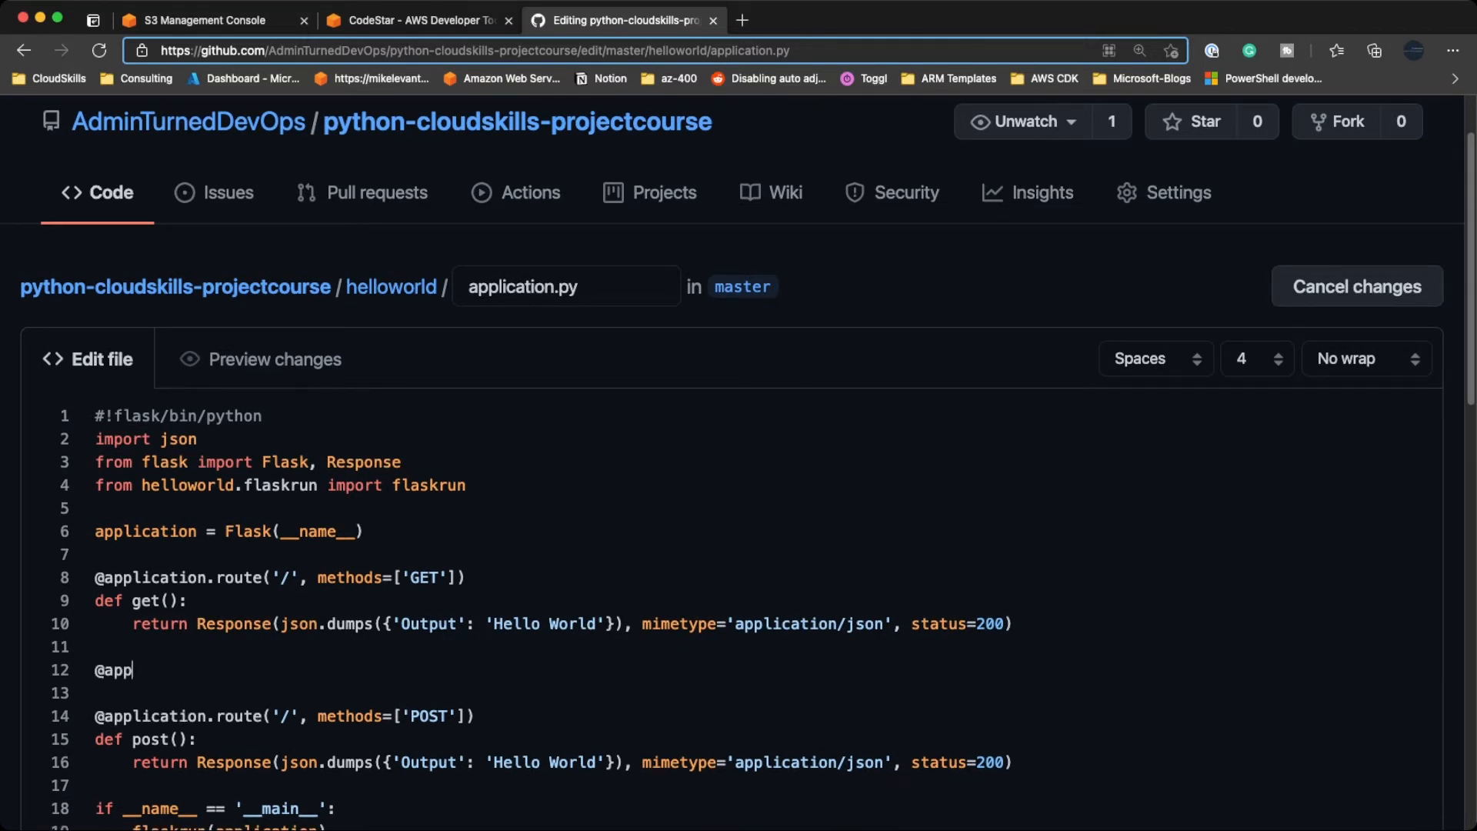
text(lication.route)
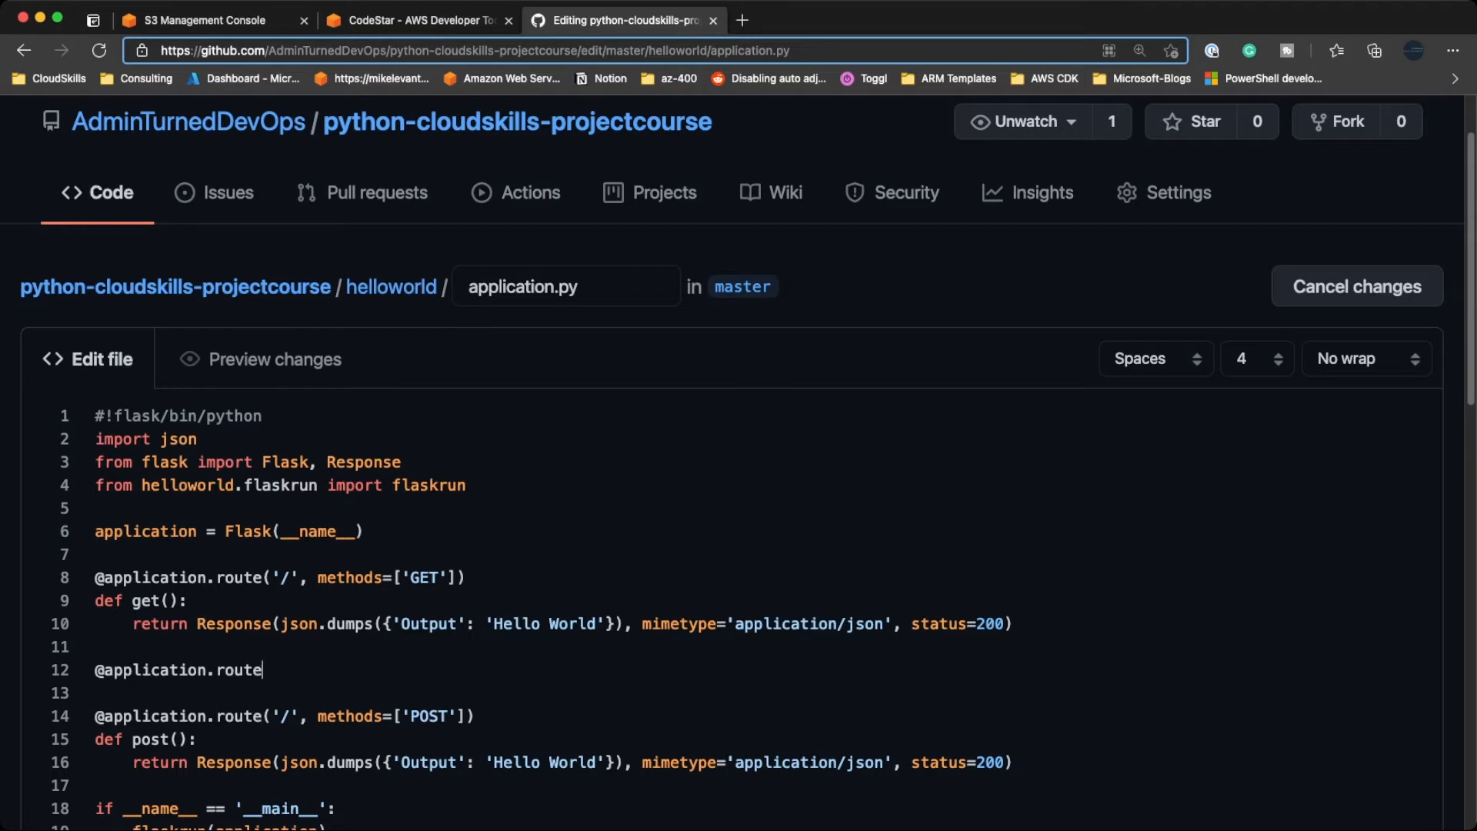
text(())
key(Left)
text('/home/, methods=)
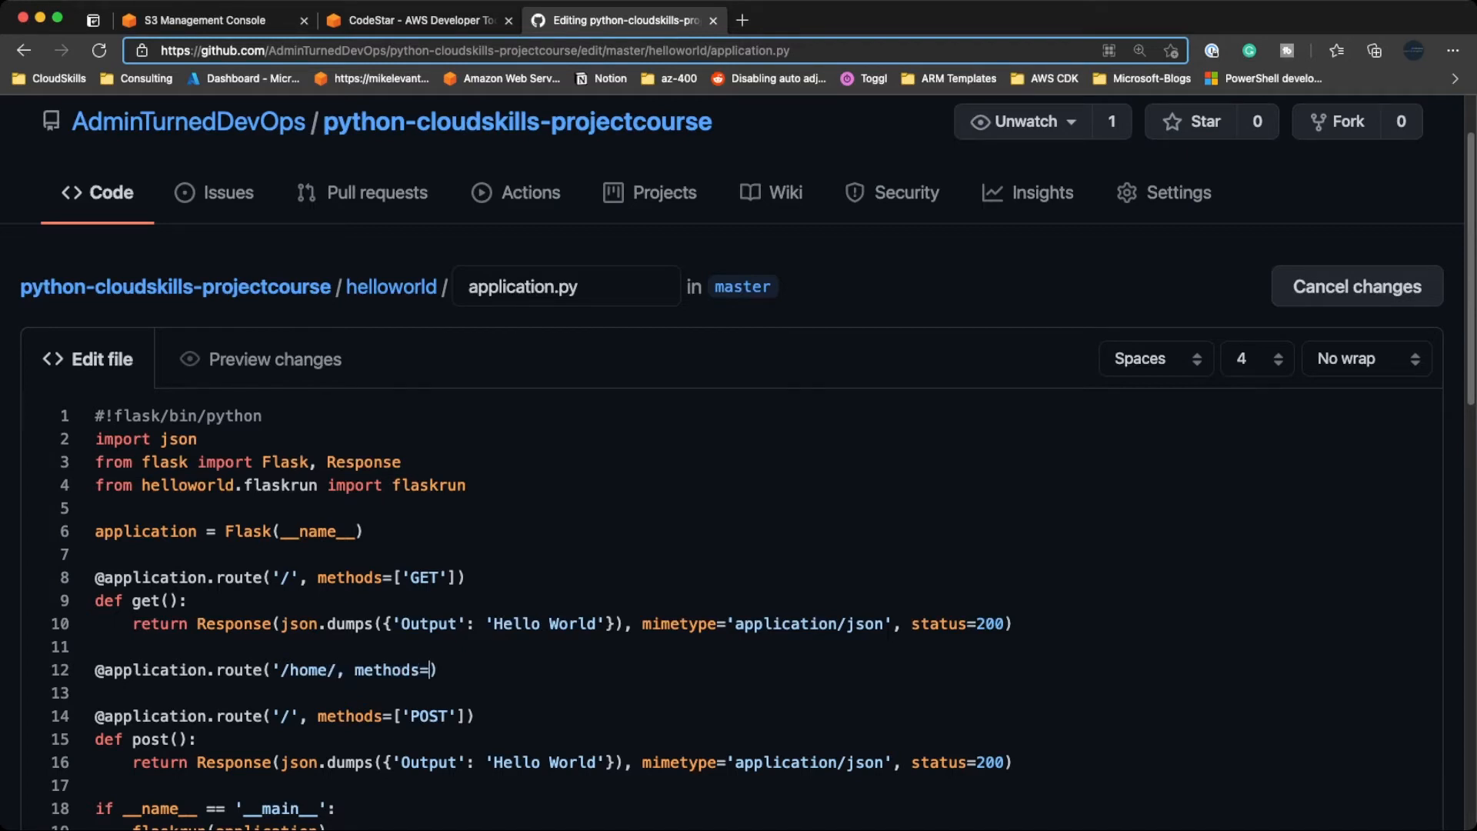
text([])
text('GET)
text(')
key(Return)
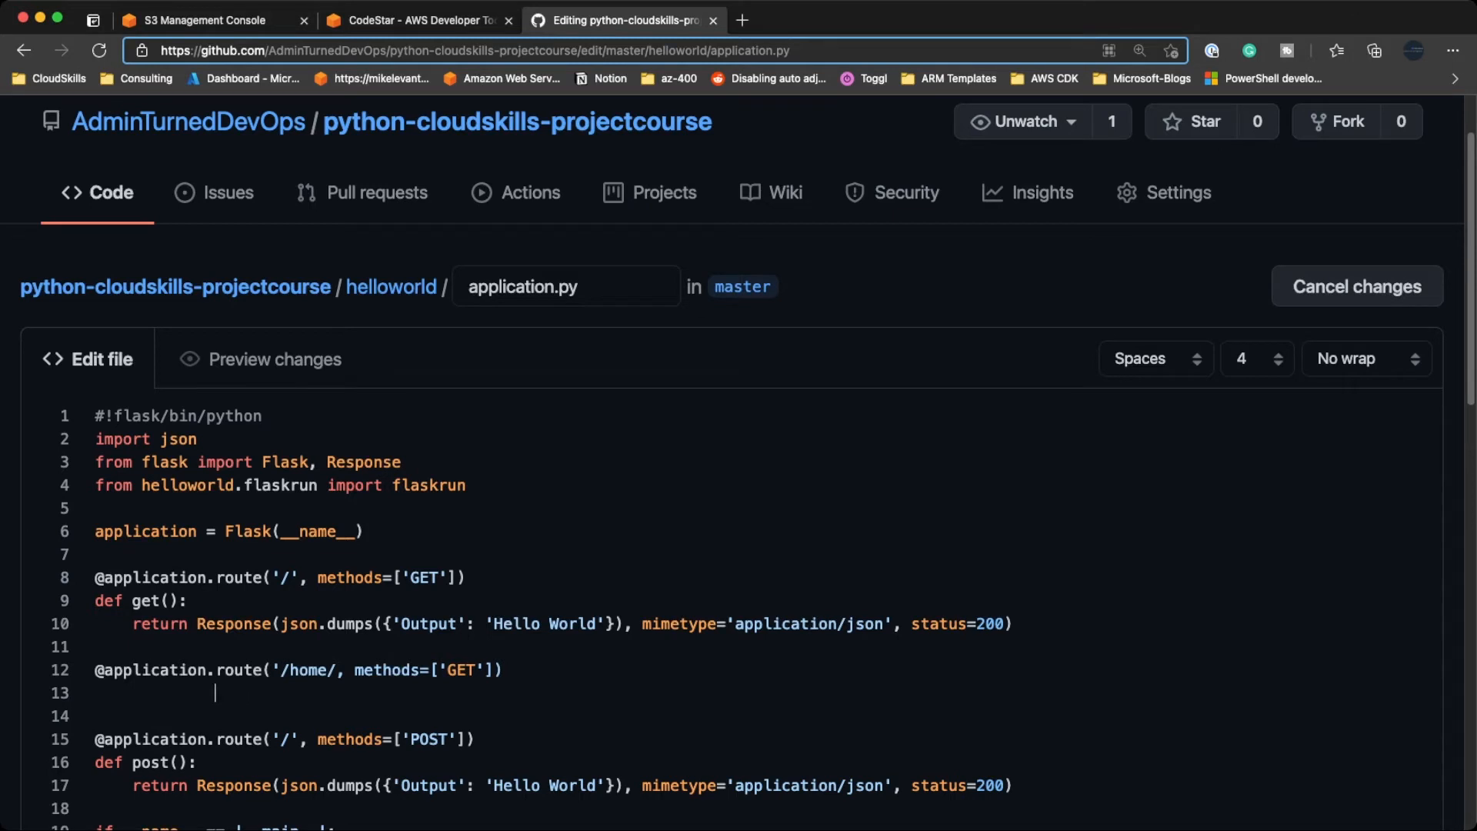
- Define an unindented home() function below the new route decorator that returns 'You are home'
key(BackSpace)
key(BackSpace)
key(BackSpace)
key(BackSpace)
key(BackSpace)
key(BackSpace)
key(BackSpace)
key(BackSpace)
key(BackSpace)
key(BackSpace)
key(BackSpace)
key(BackSpace)
text(def home():)
key(Return)
text(return)
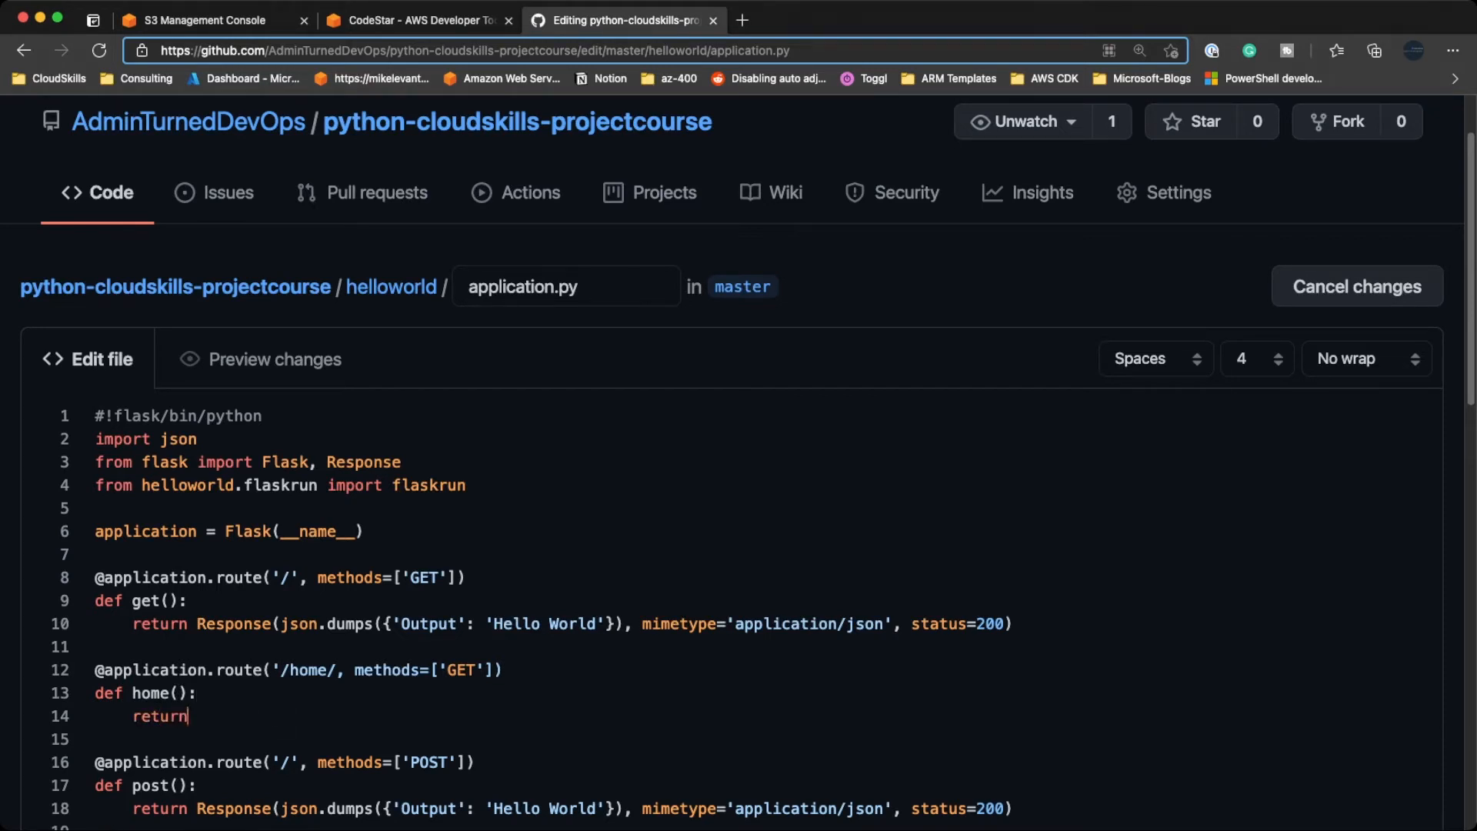
text( 'You are home')
scroll(739, 461, down, 9)
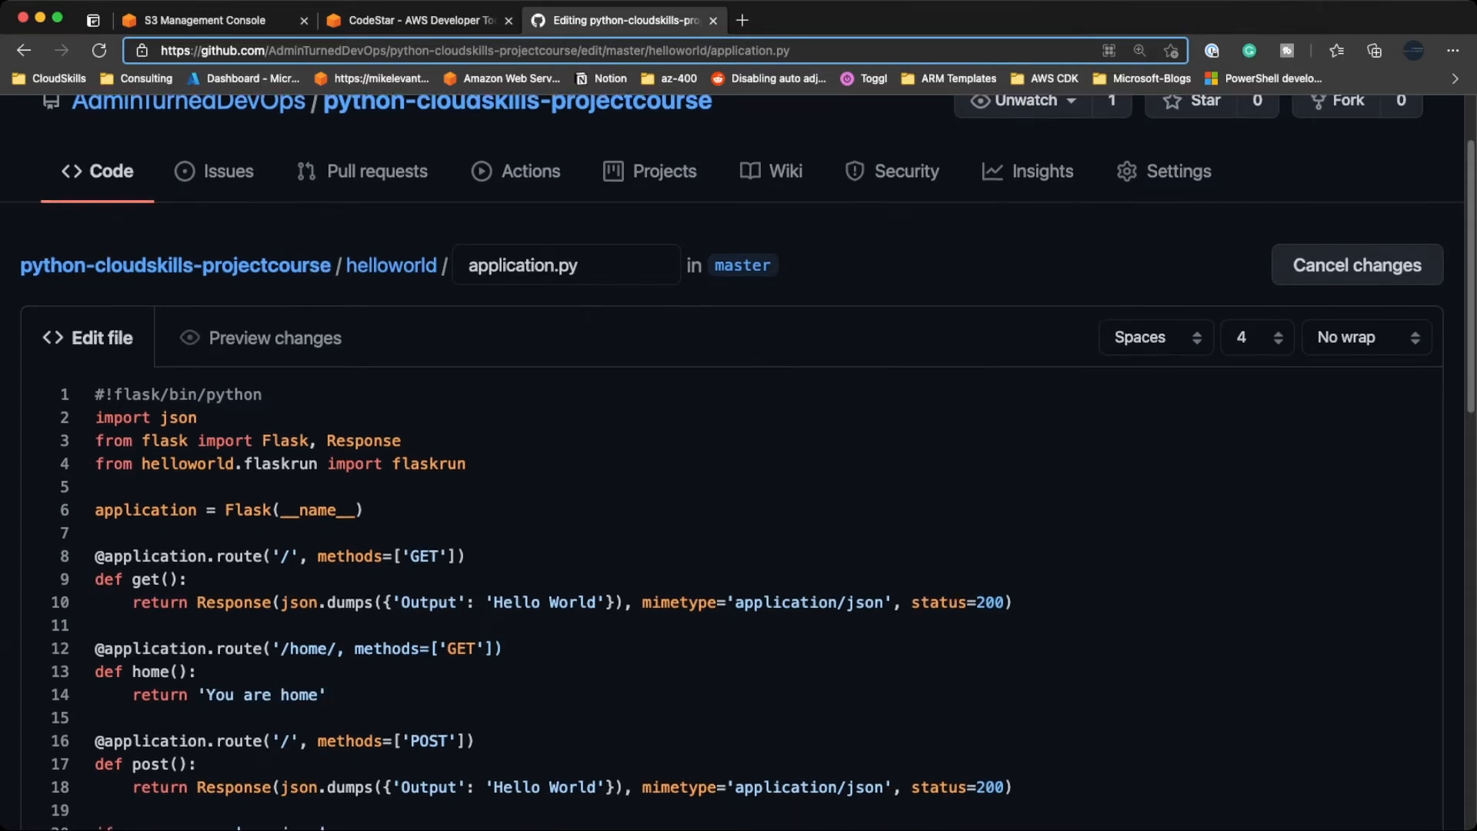
scroll(739, 462, down, 2)
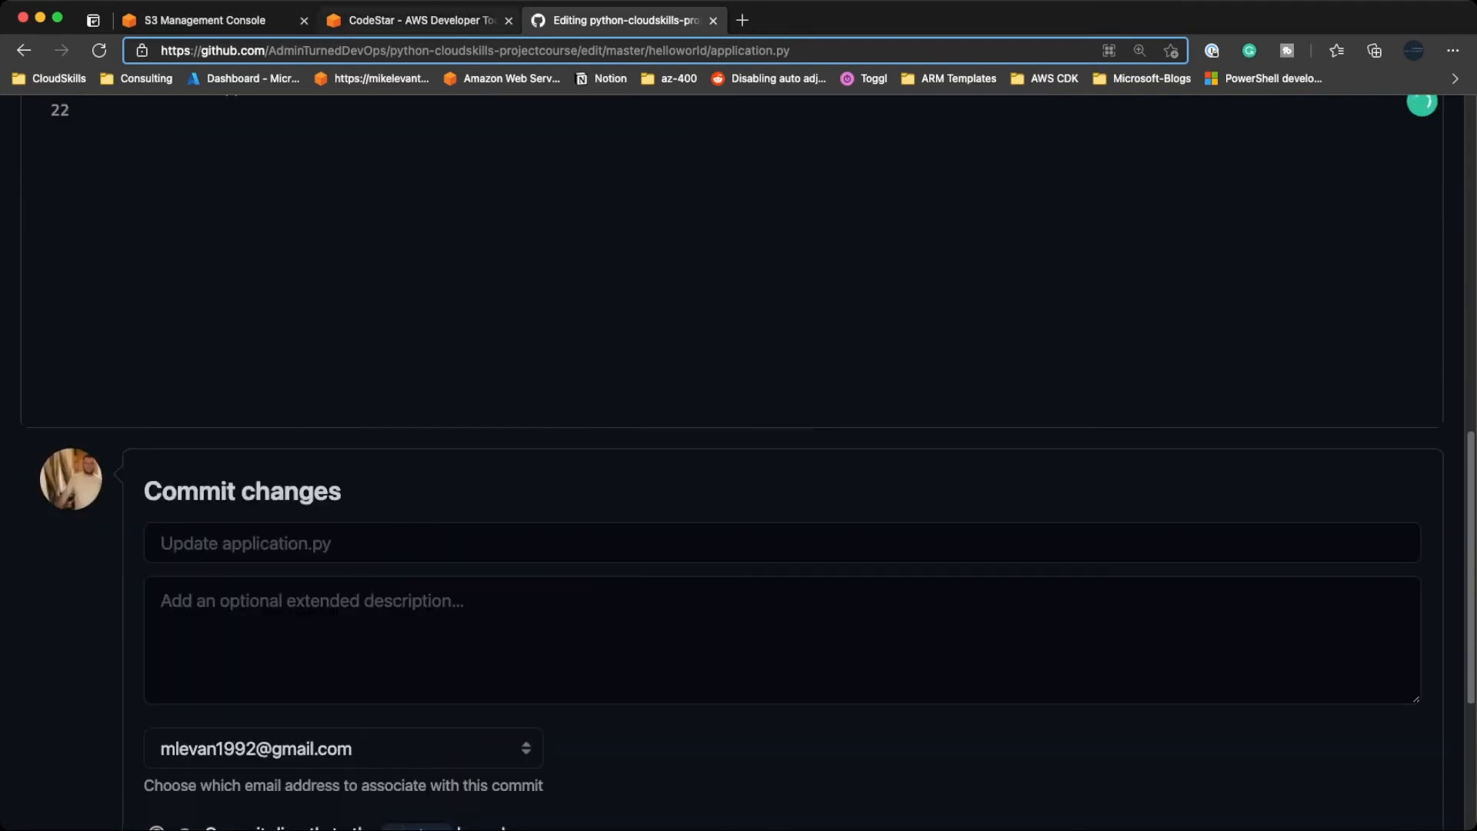
- Switch back to the CodeStar project and open its pipeline page to check the pipeline details
click(416, 20)
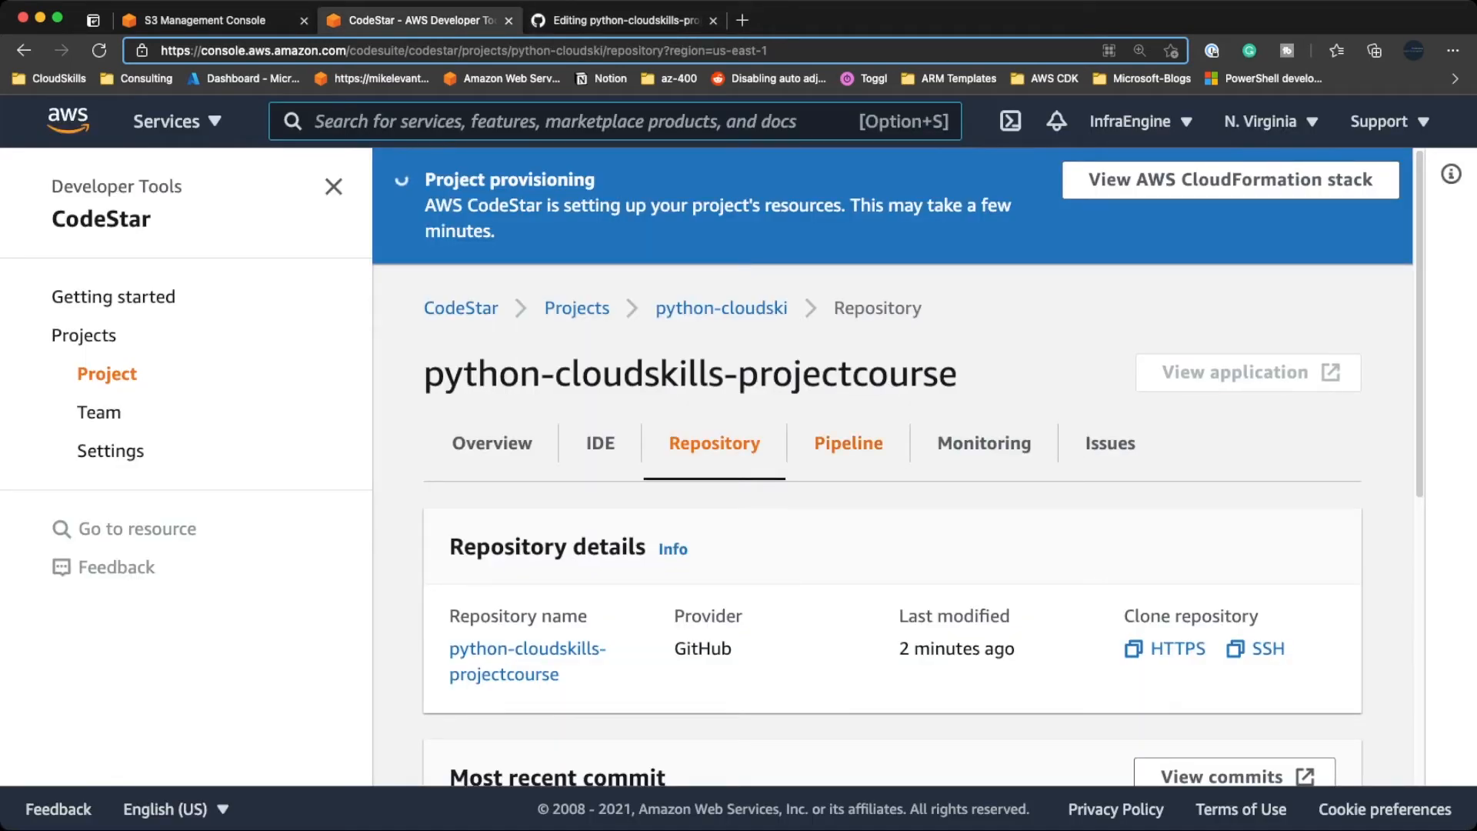
click(848, 444)
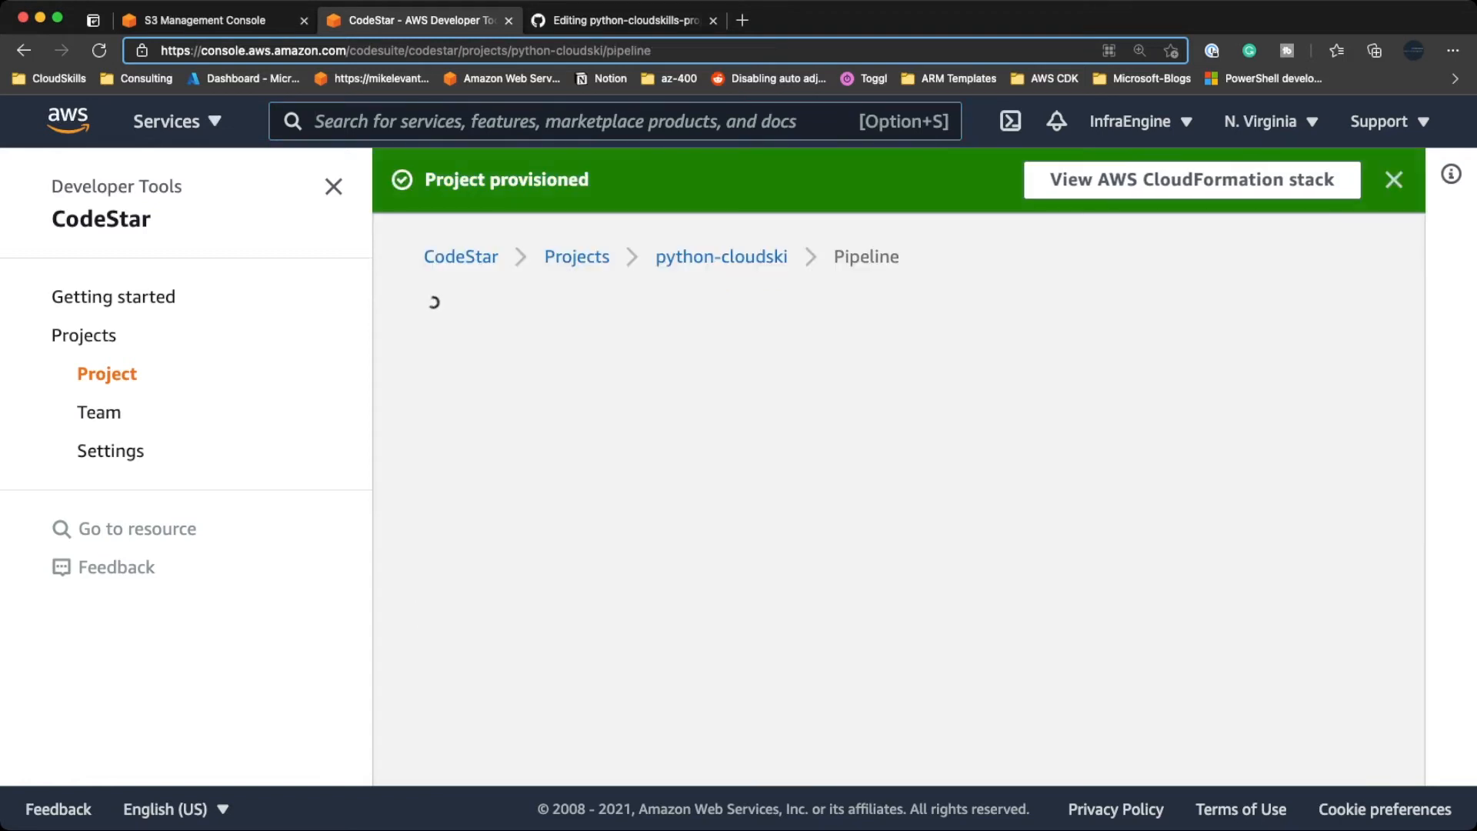
scroll(893, 501, down, 5)
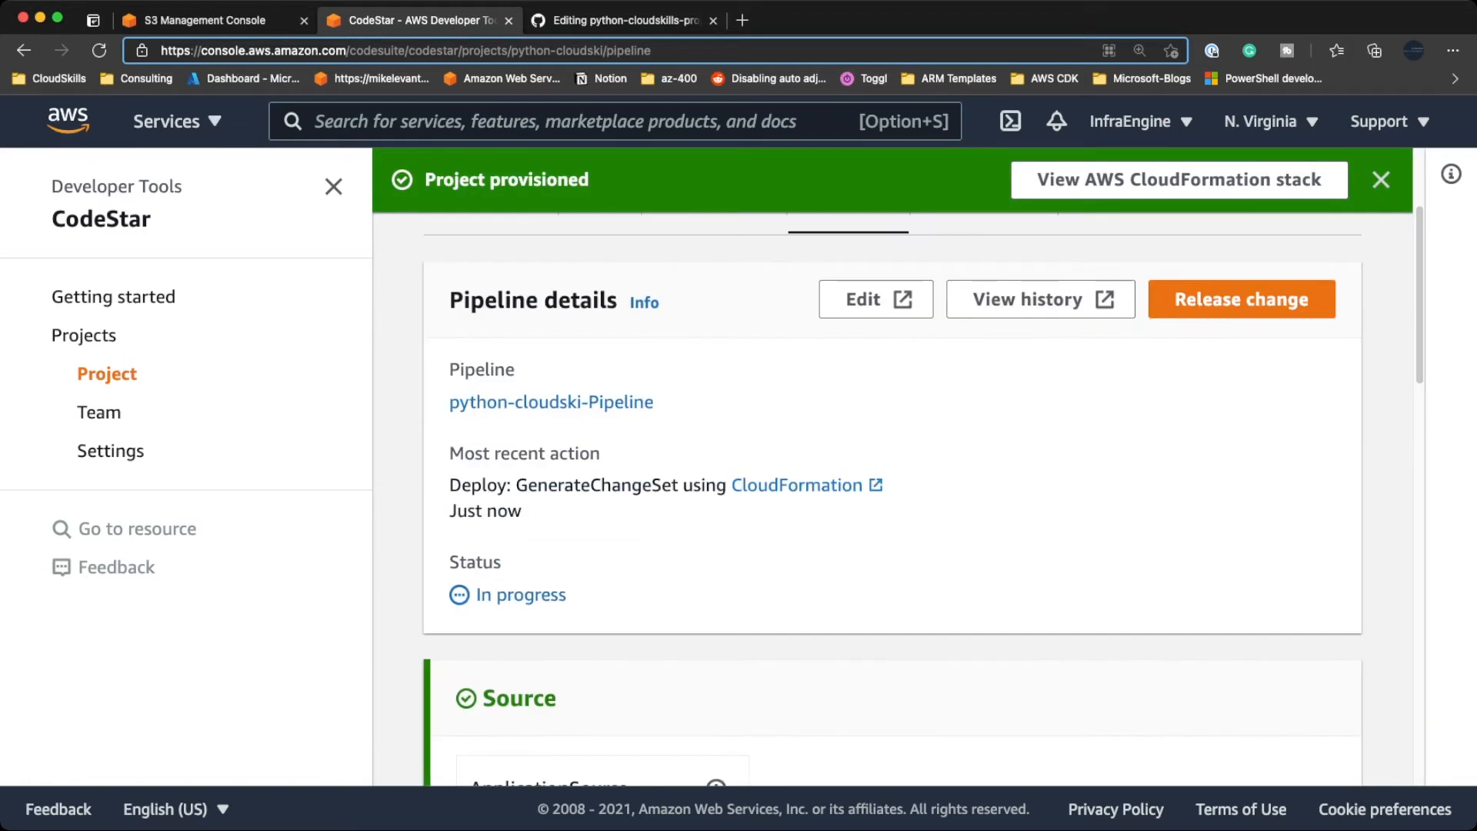
- Examine the pipeline's Source, Build and Deploy stages, including the CloudFormation change set actions and the CodeDeploy action
scroll(891, 500, up, 2)
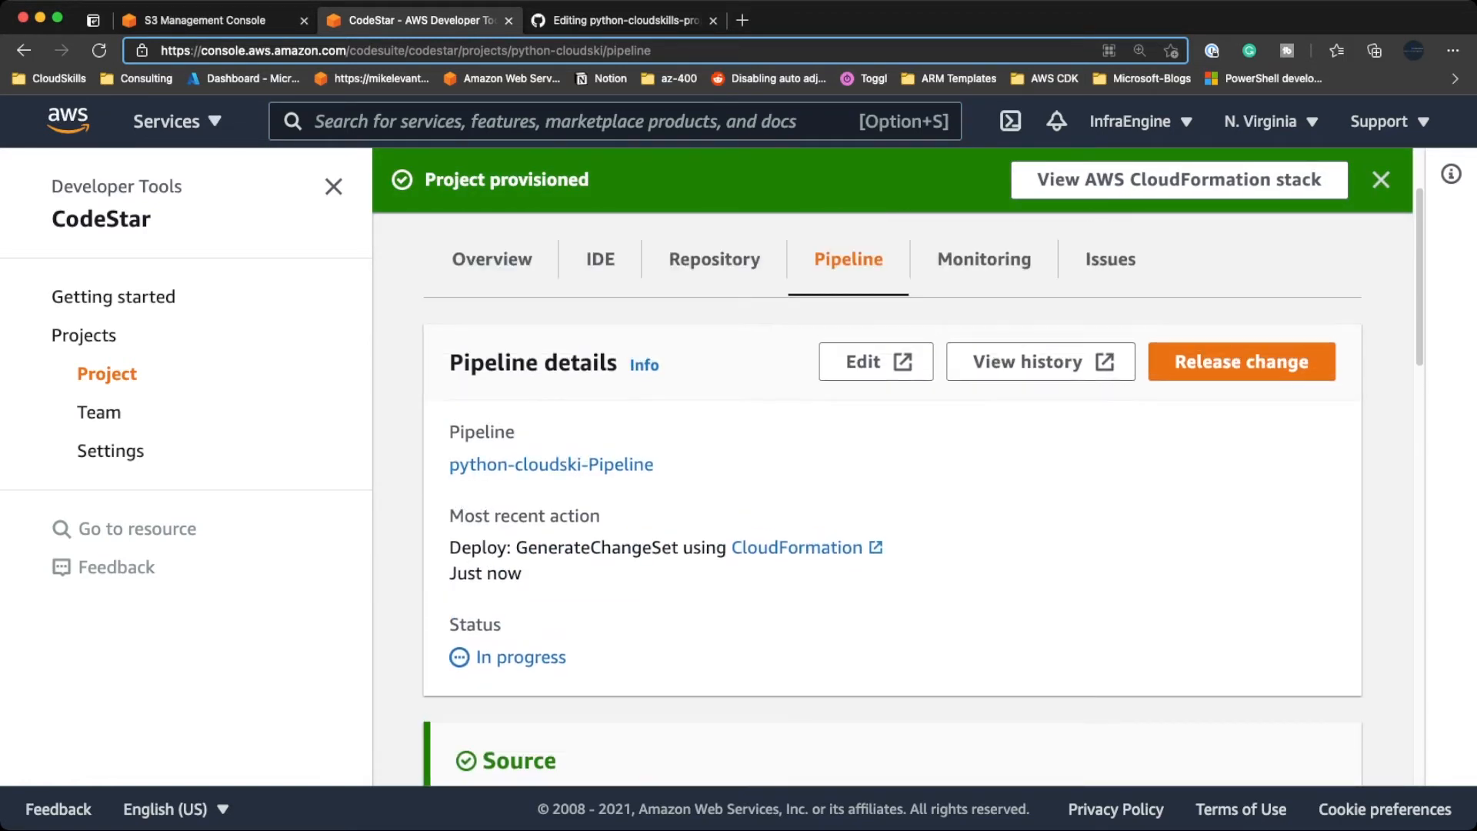
scroll(892, 500, down, 3)
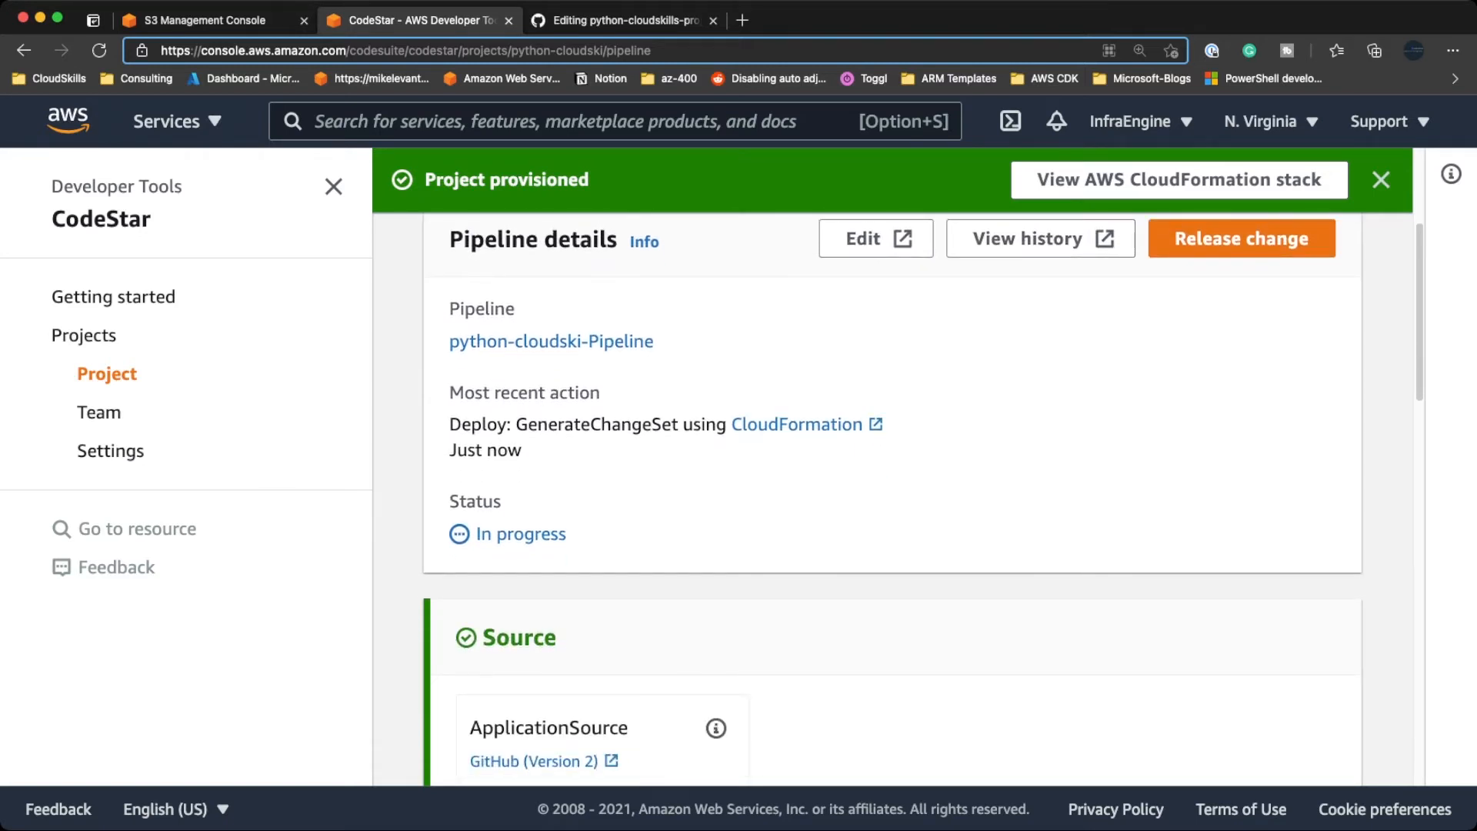
scroll(892, 500, down, 4)
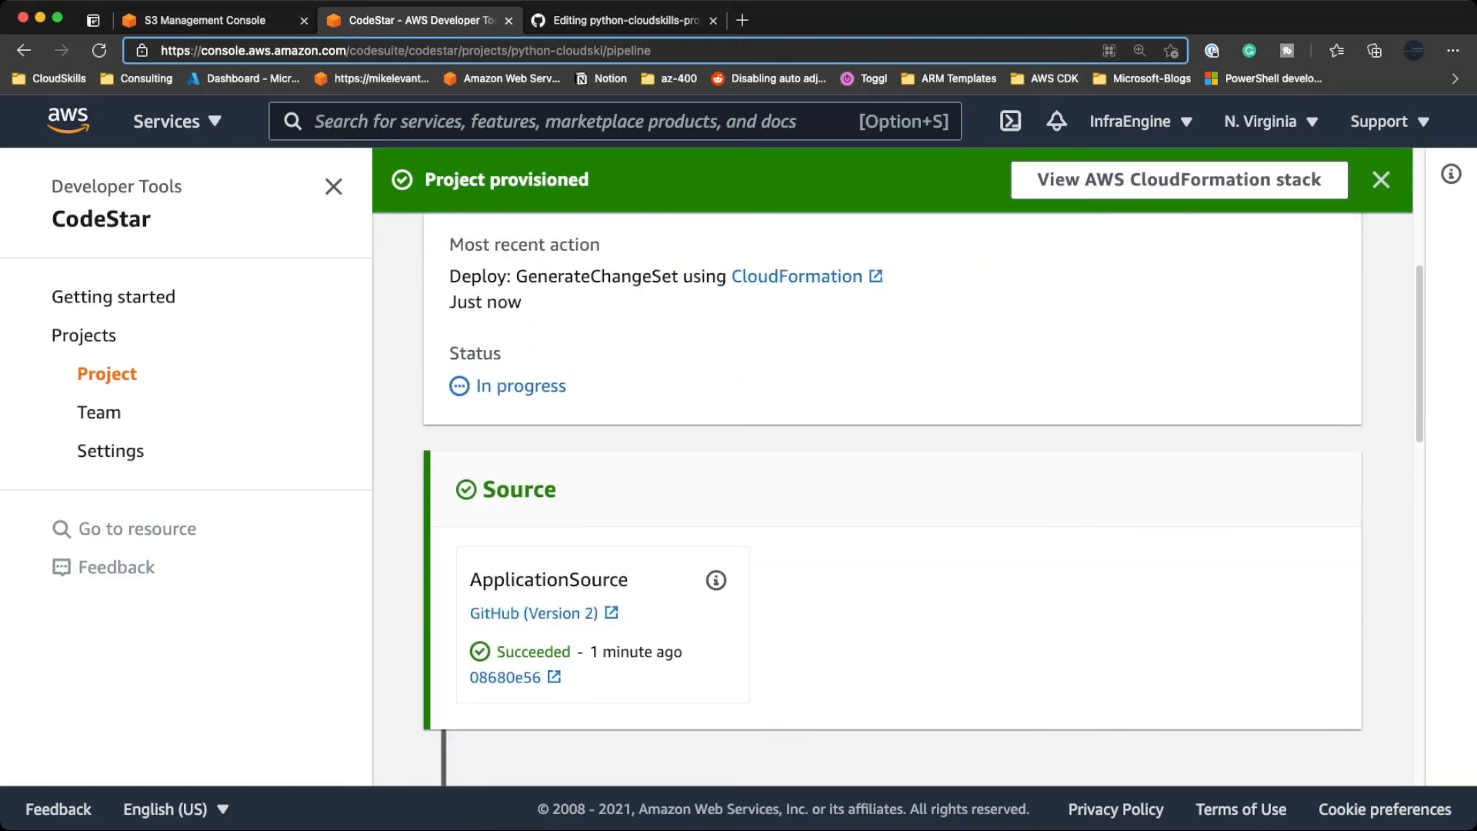
scroll(893, 499, down, 2)
scroll(892, 499, down, 10)
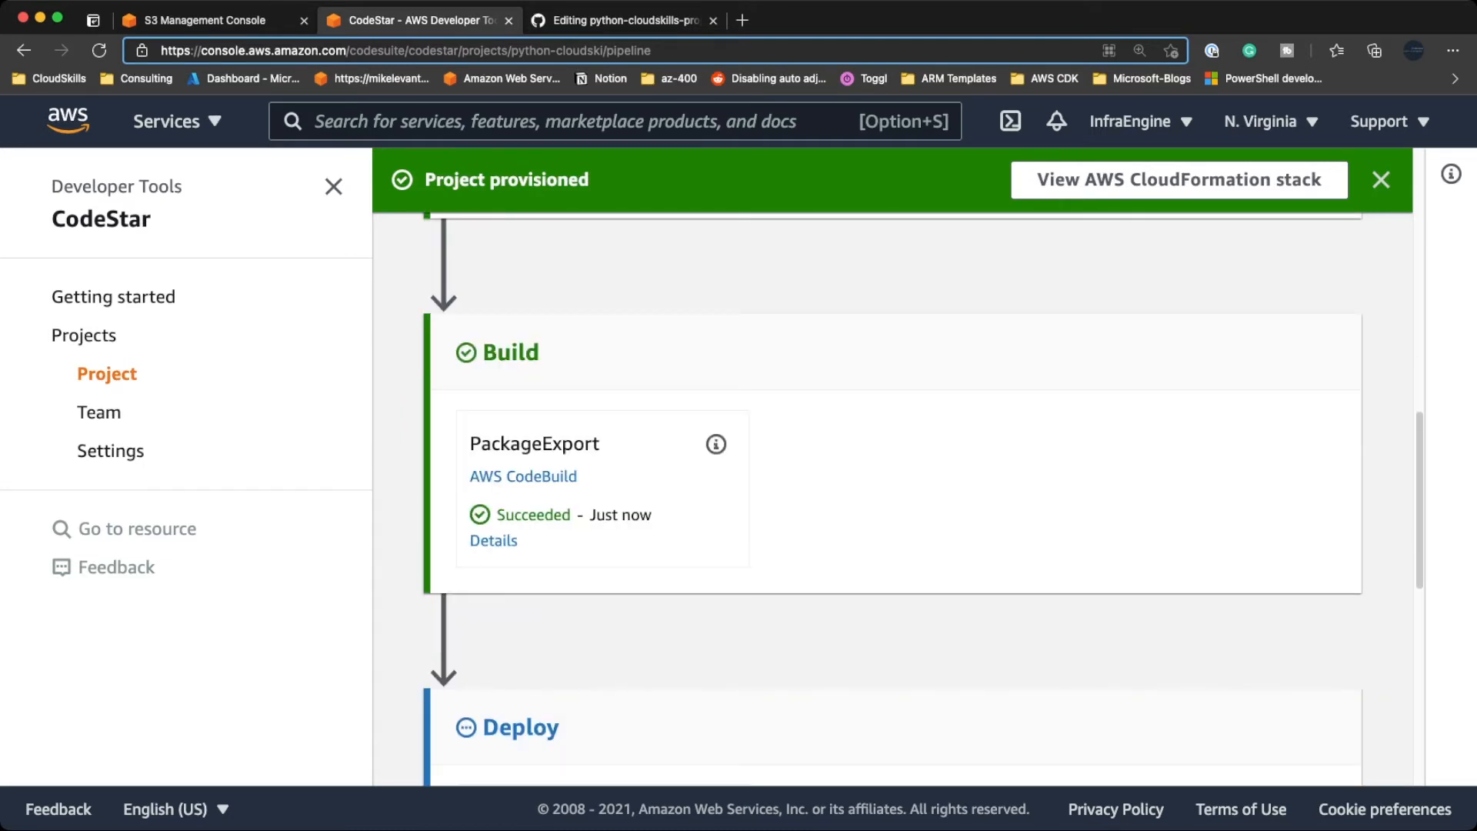
scroll(893, 500, down, 7)
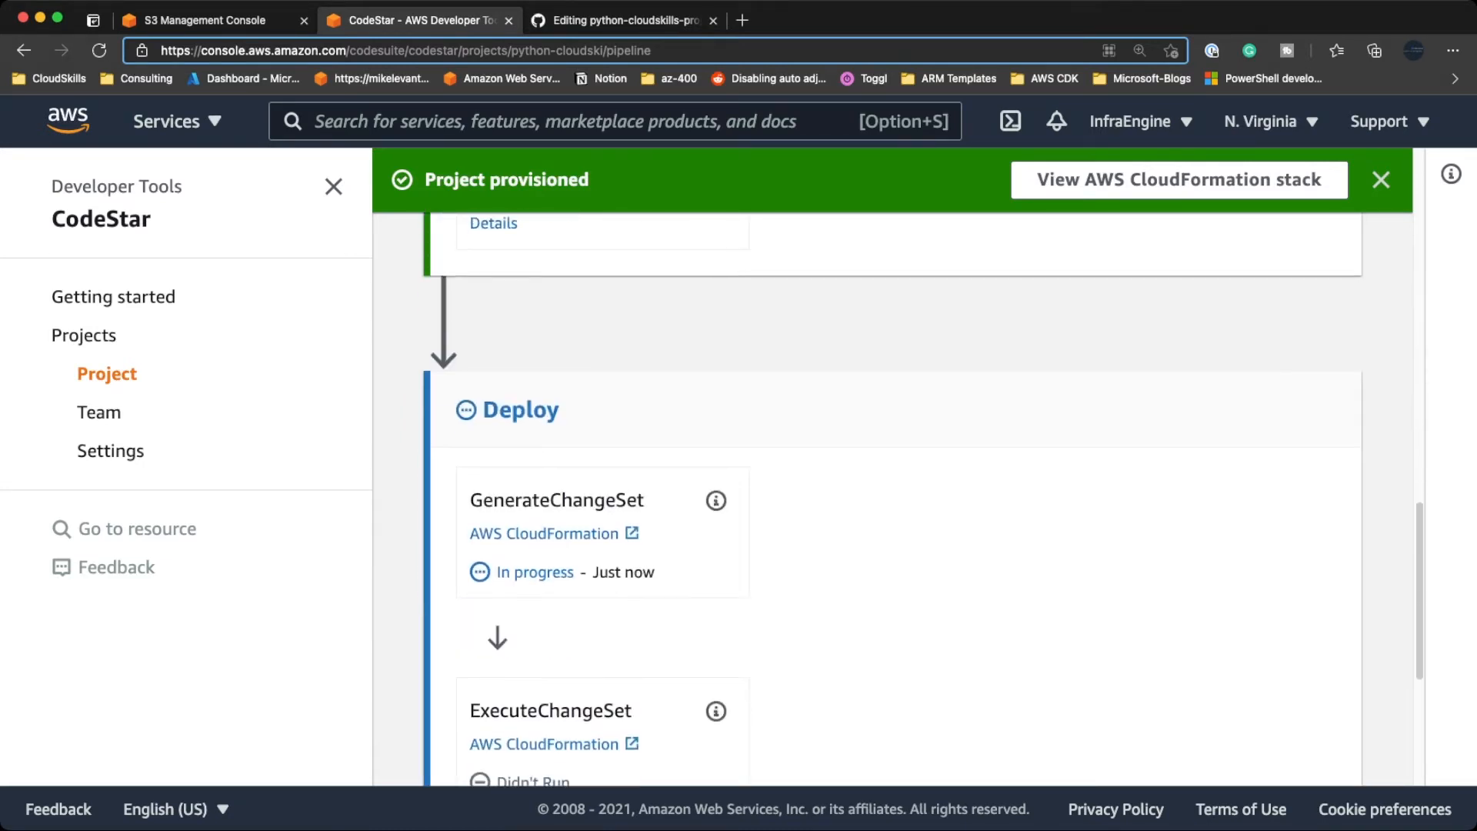
scroll(893, 499, down, 2)
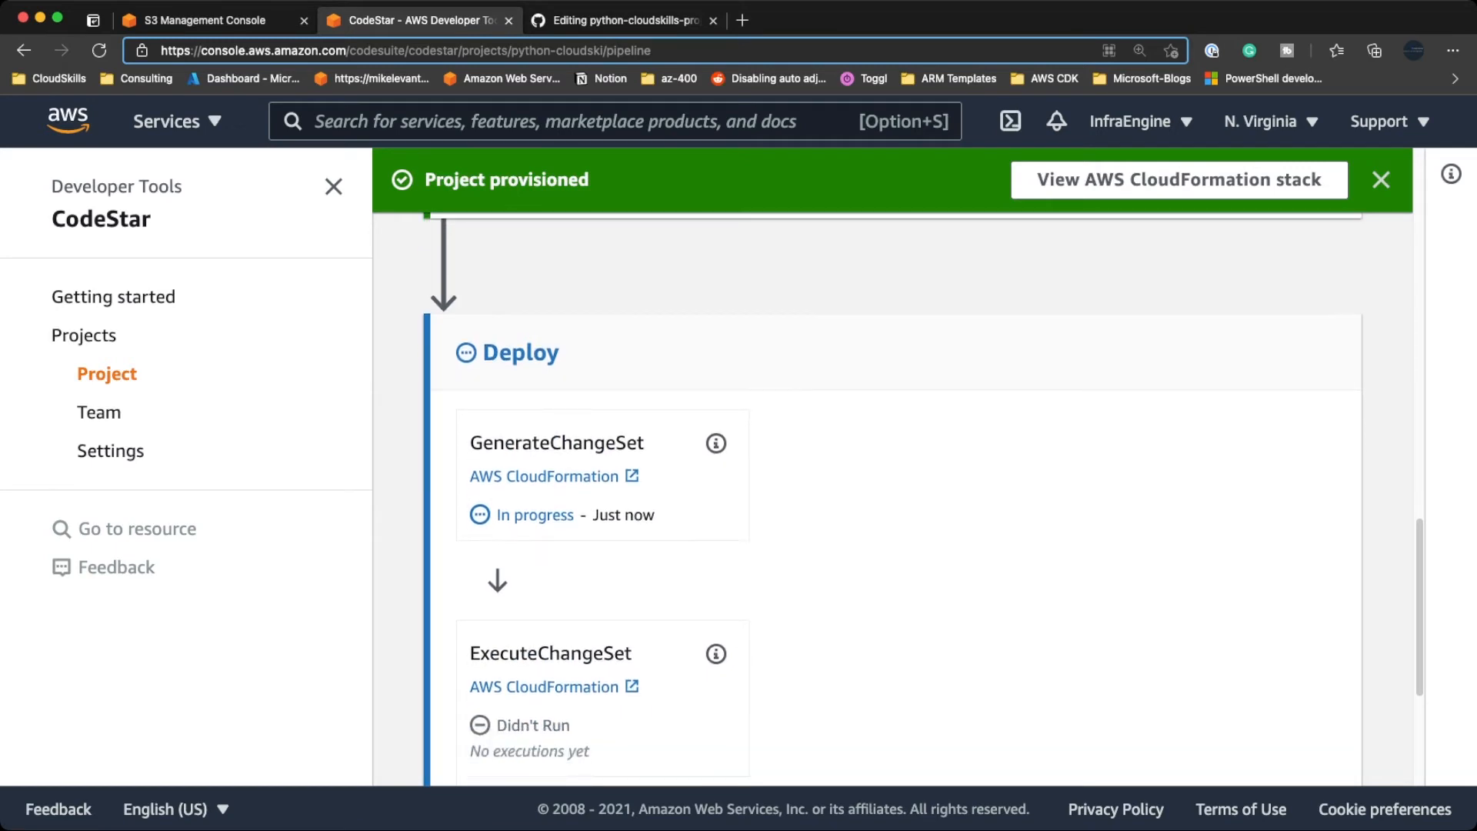
scroll(893, 500, down, 1)
scroll(892, 499, down, 3)
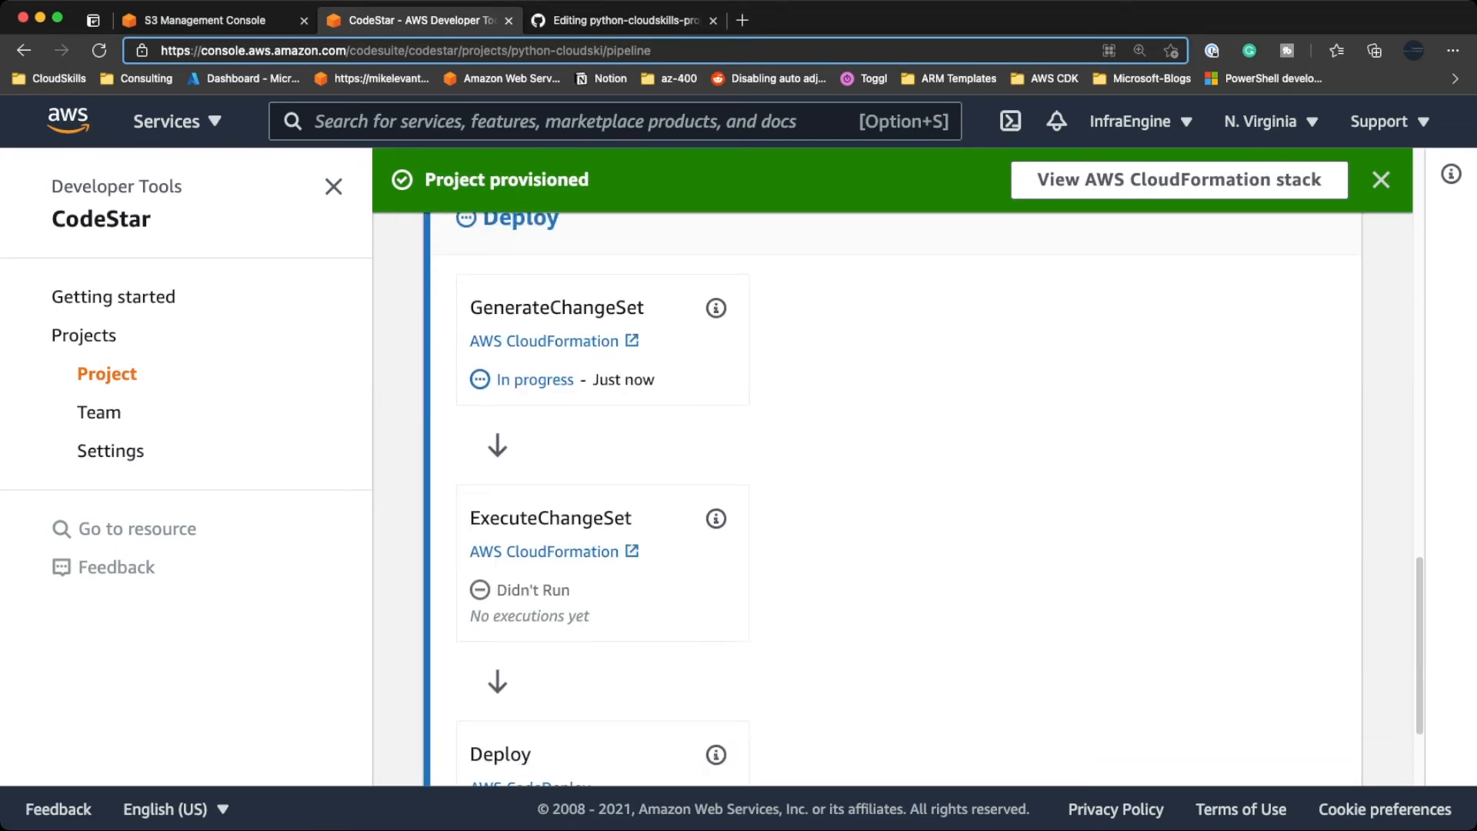
scroll(893, 501, down, 4)
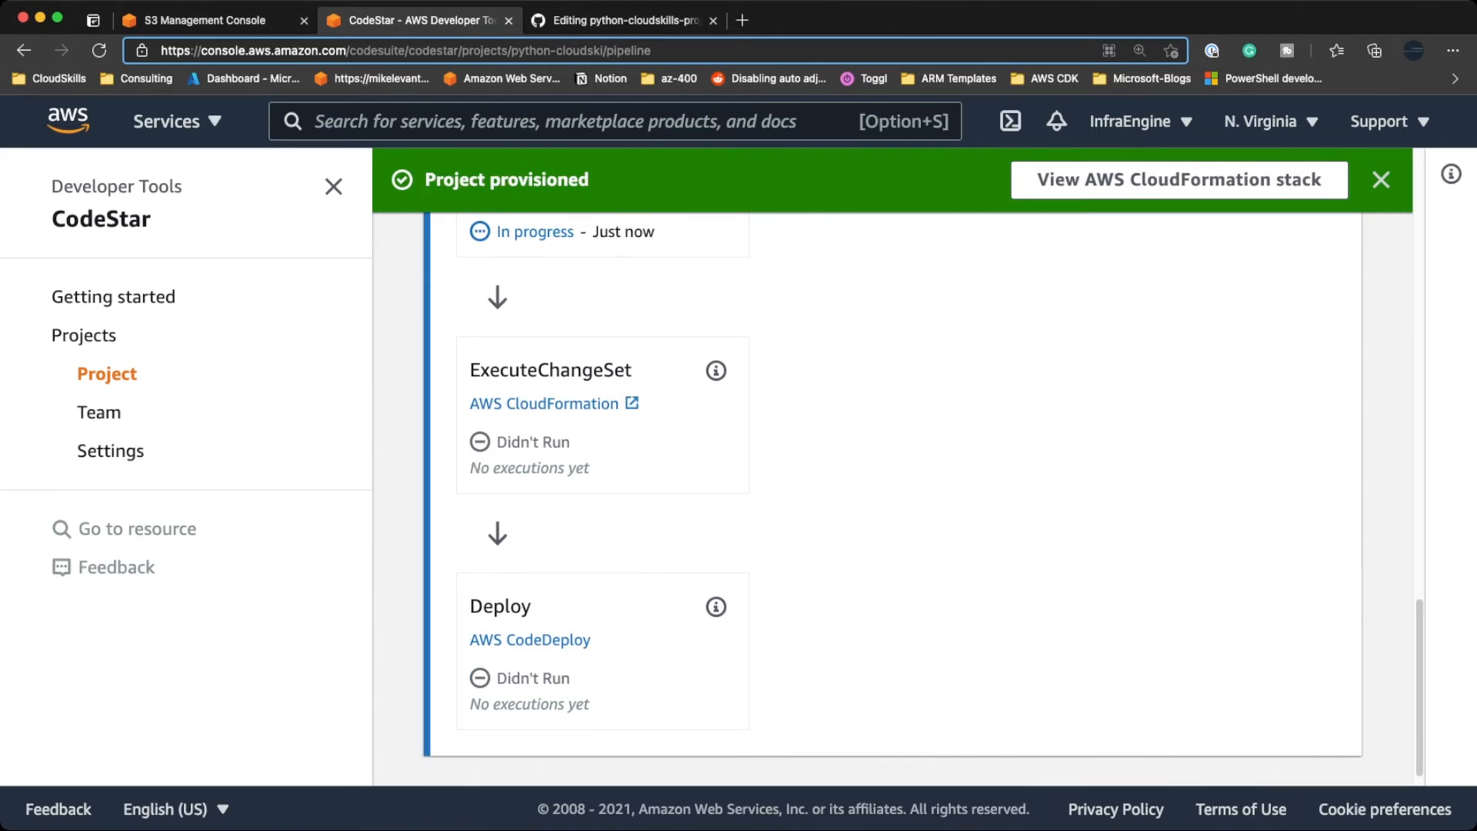
- Review the pipeline details together with the ApplicationSource action in the Source stage
scroll(892, 500, up, 20)
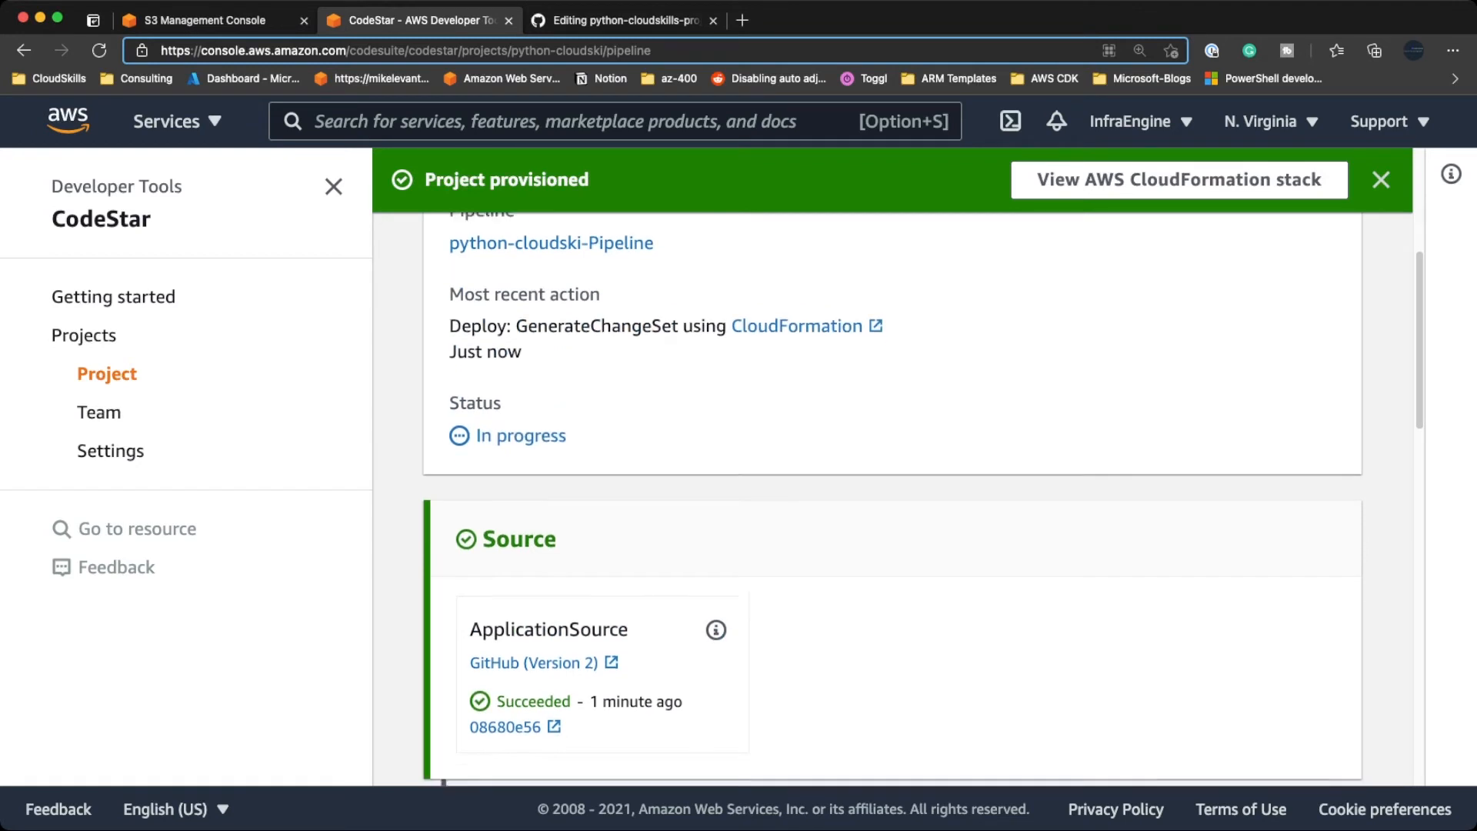
scroll(893, 499, down, 5)
scroll(892, 500, down, 1)
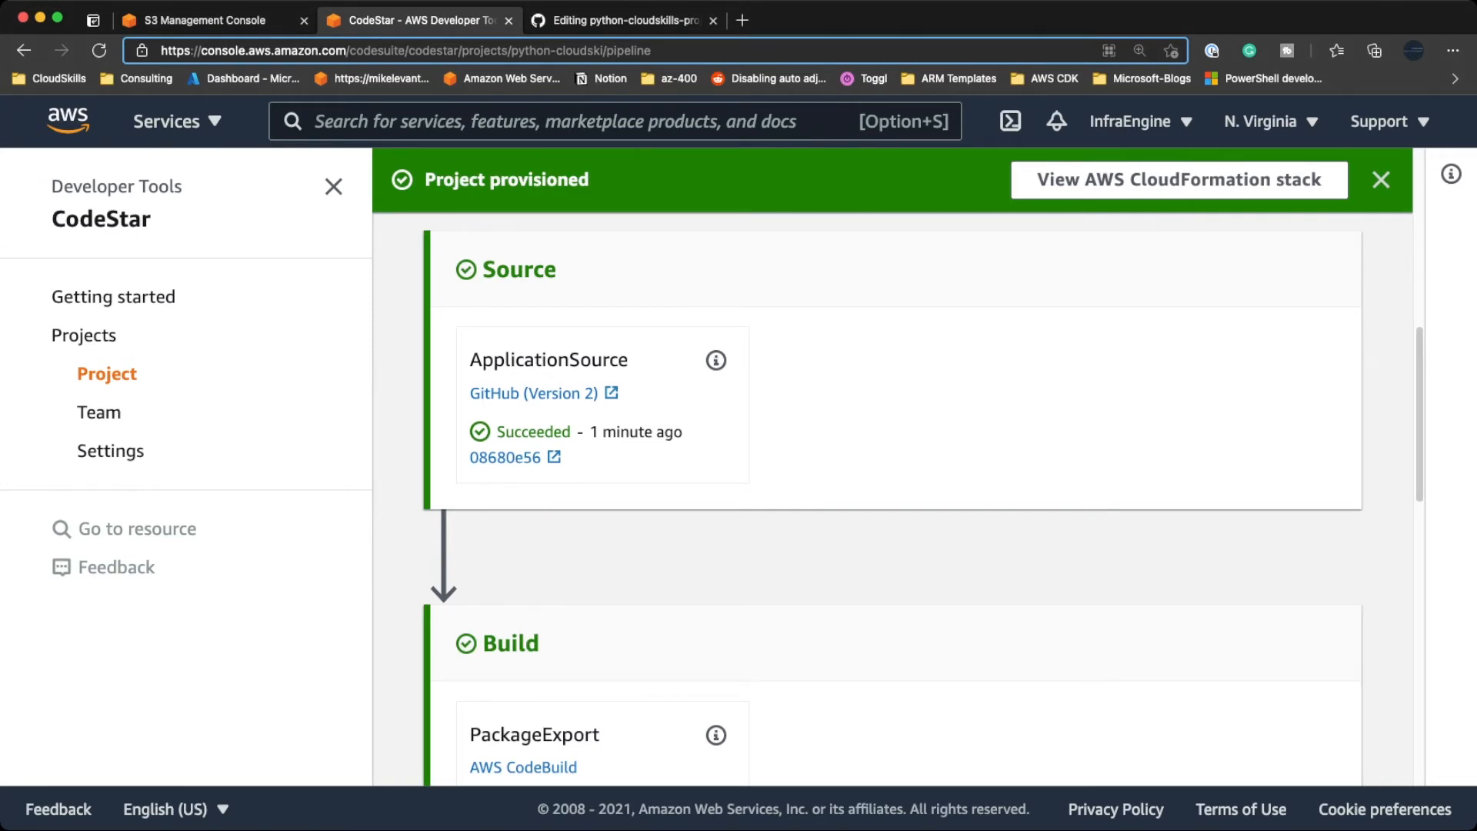
scroll(892, 501, up, 5)
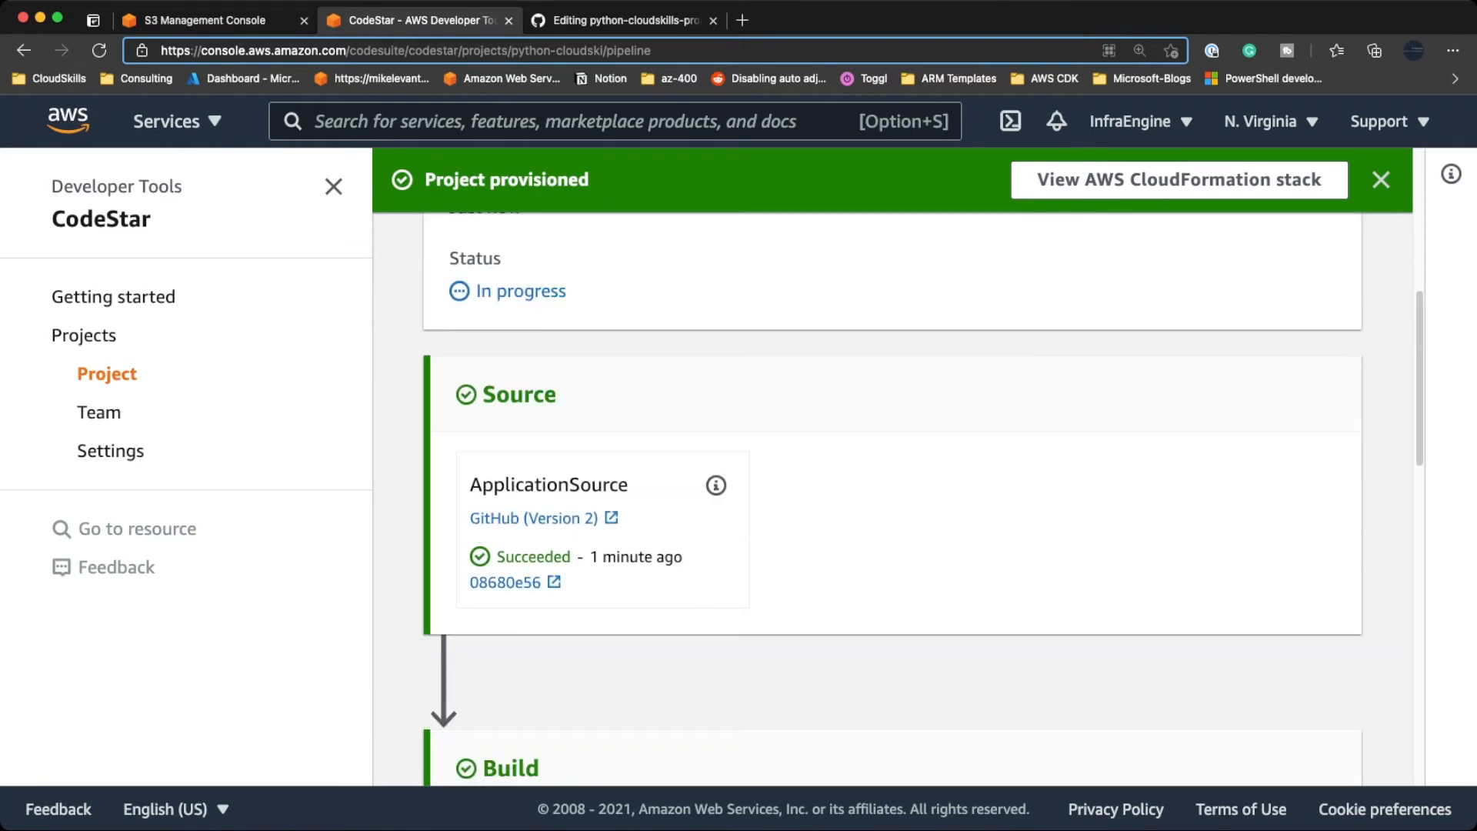
scroll(892, 501, down, 2)
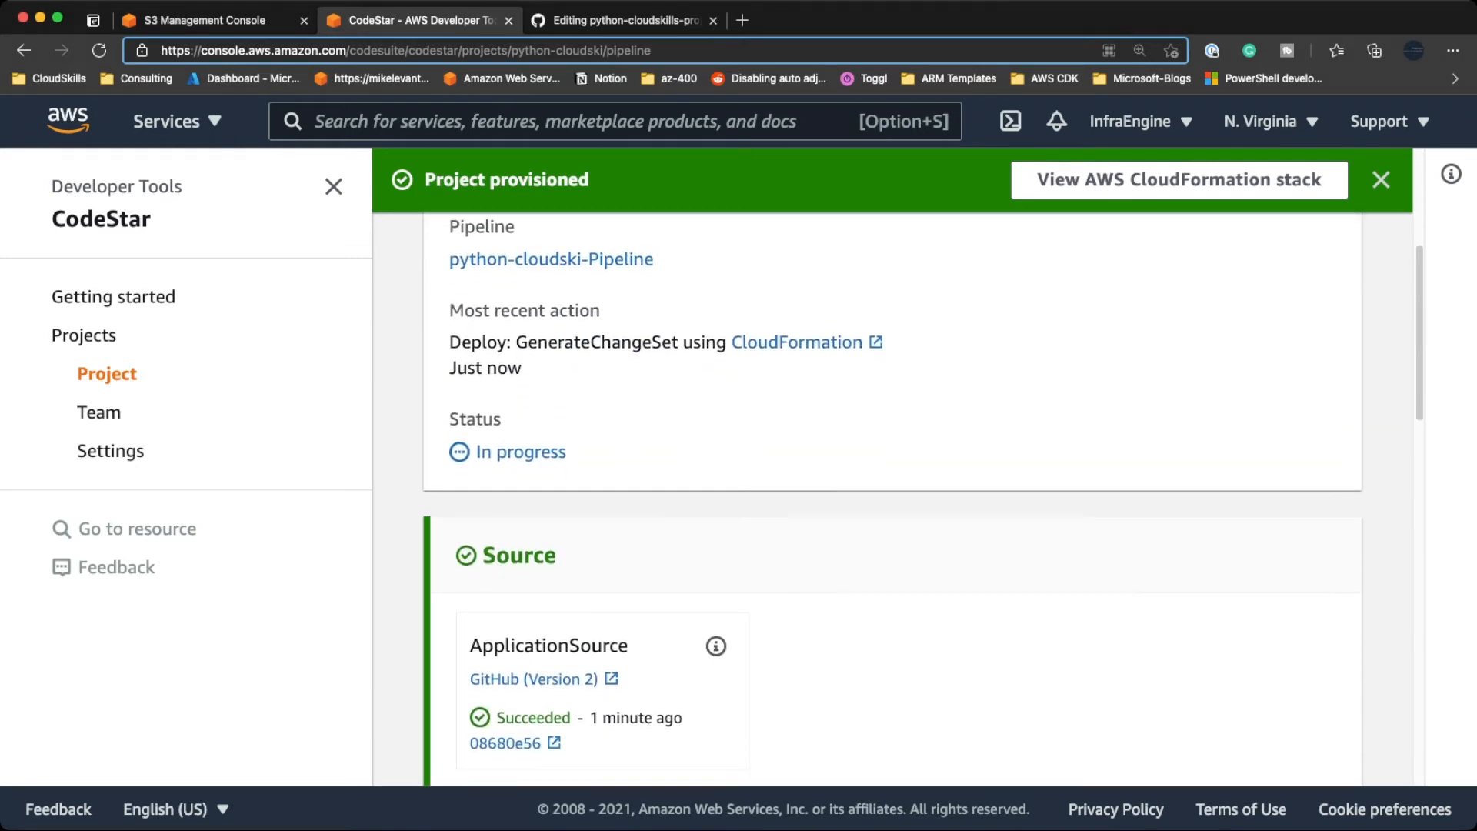
scroll(893, 500, down, 1)
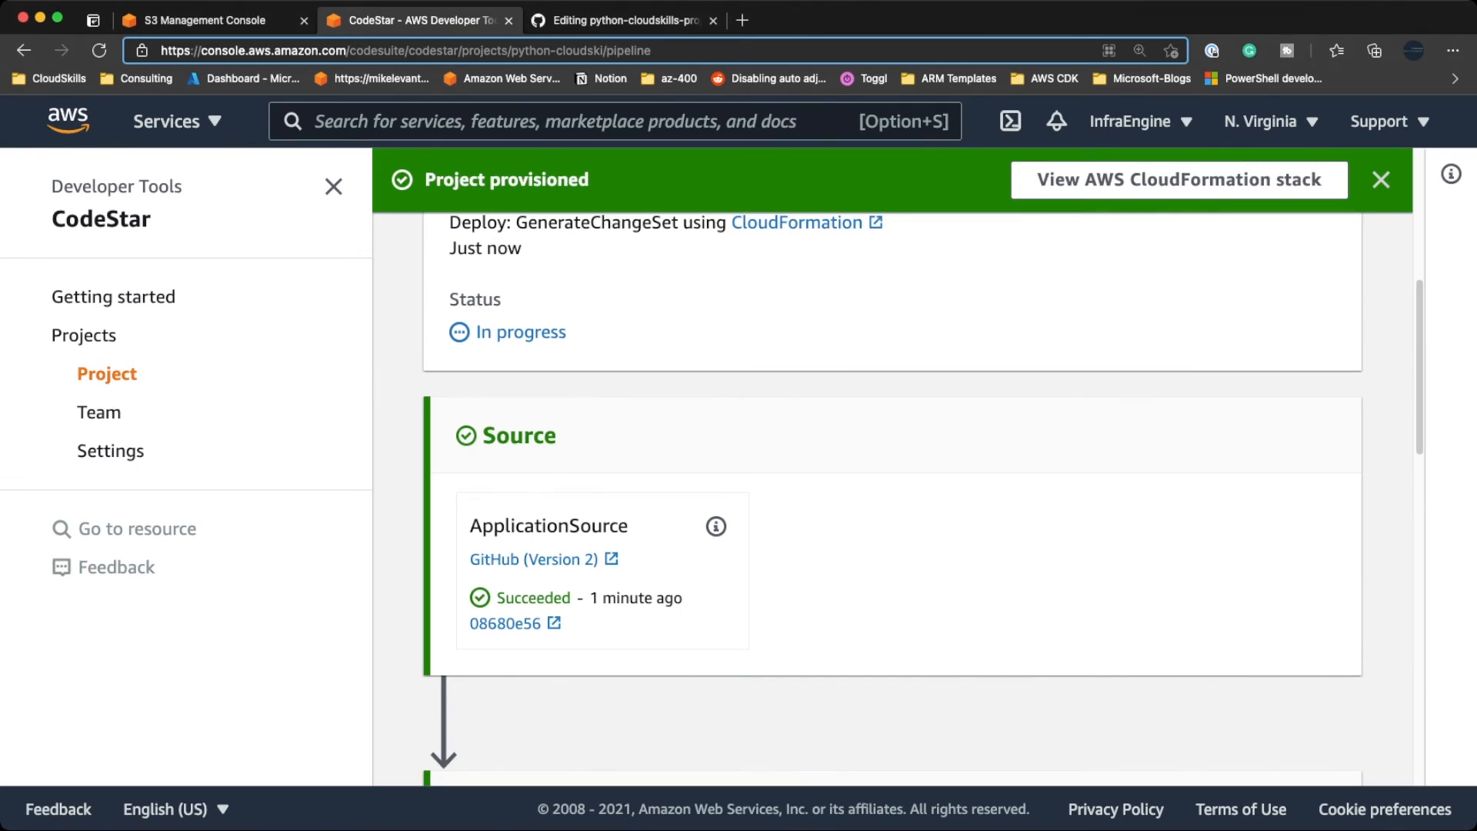
scroll(892, 500, up, 4)
scroll(893, 500, down, 5)
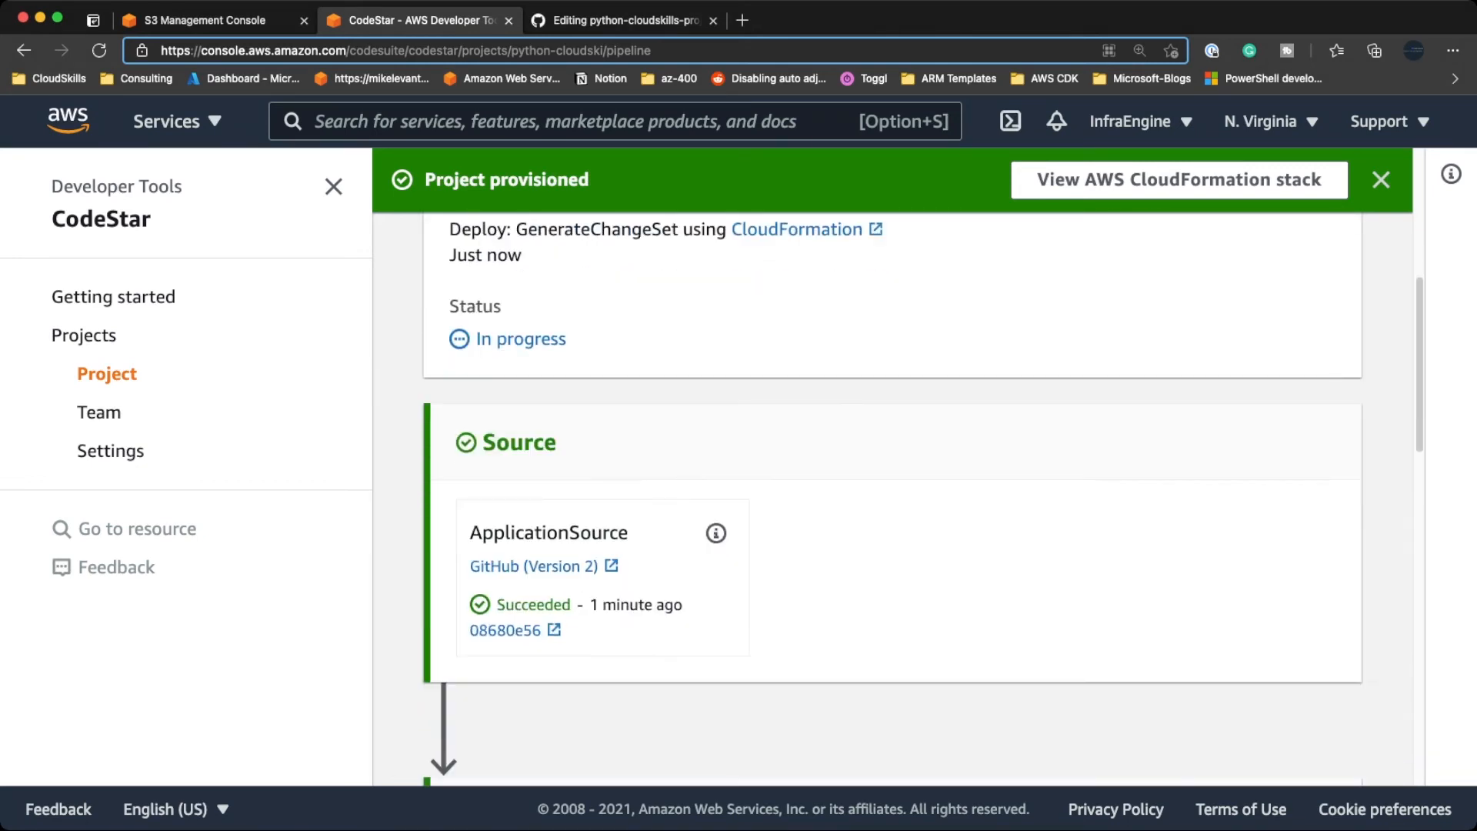
- Check the progress of the PackageExport build and the Deploy stage actions, and return to the pipeline details
scroll(892, 500, down, 4)
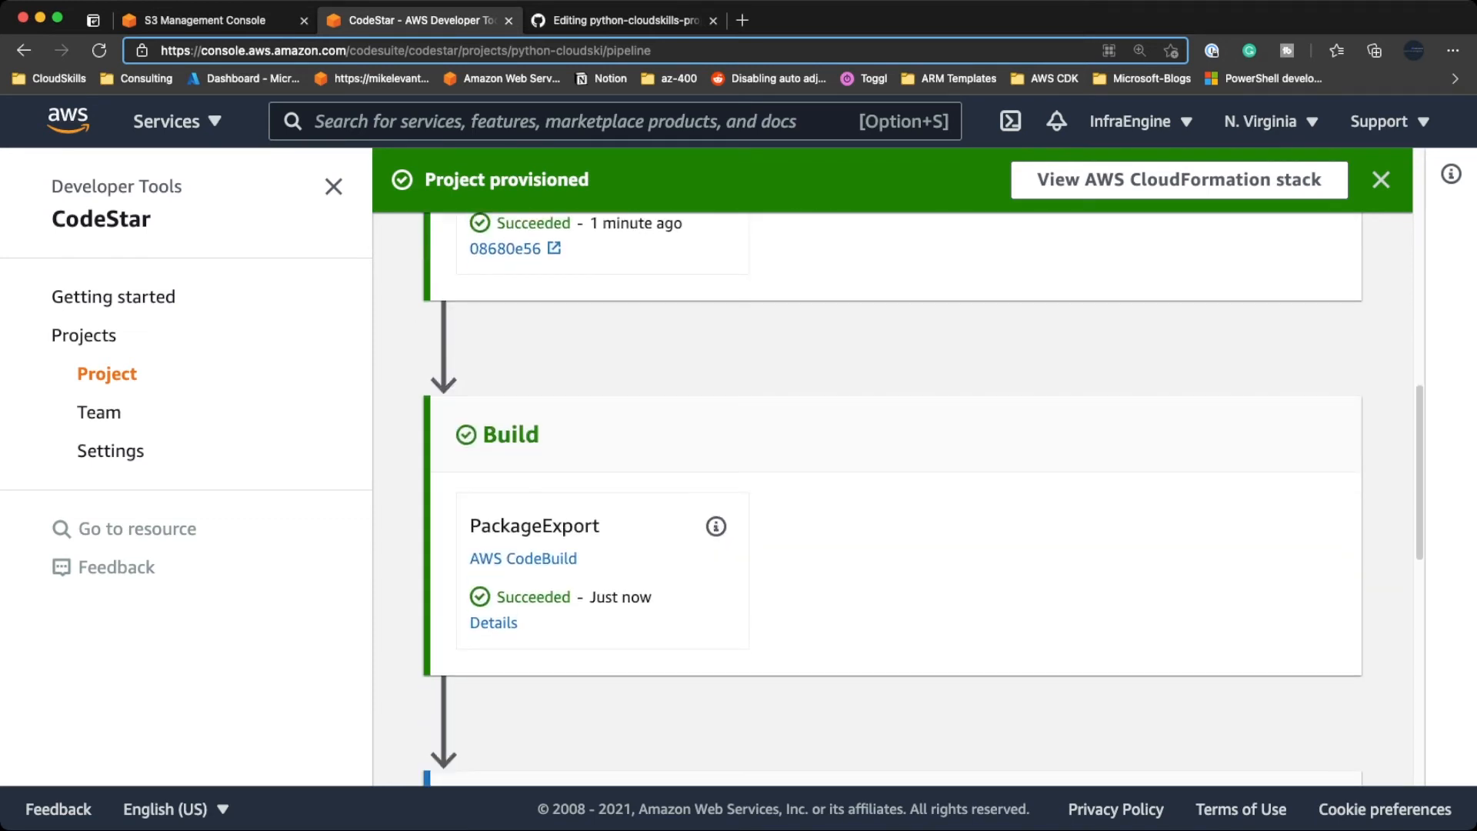
scroll(892, 500, down, 6)
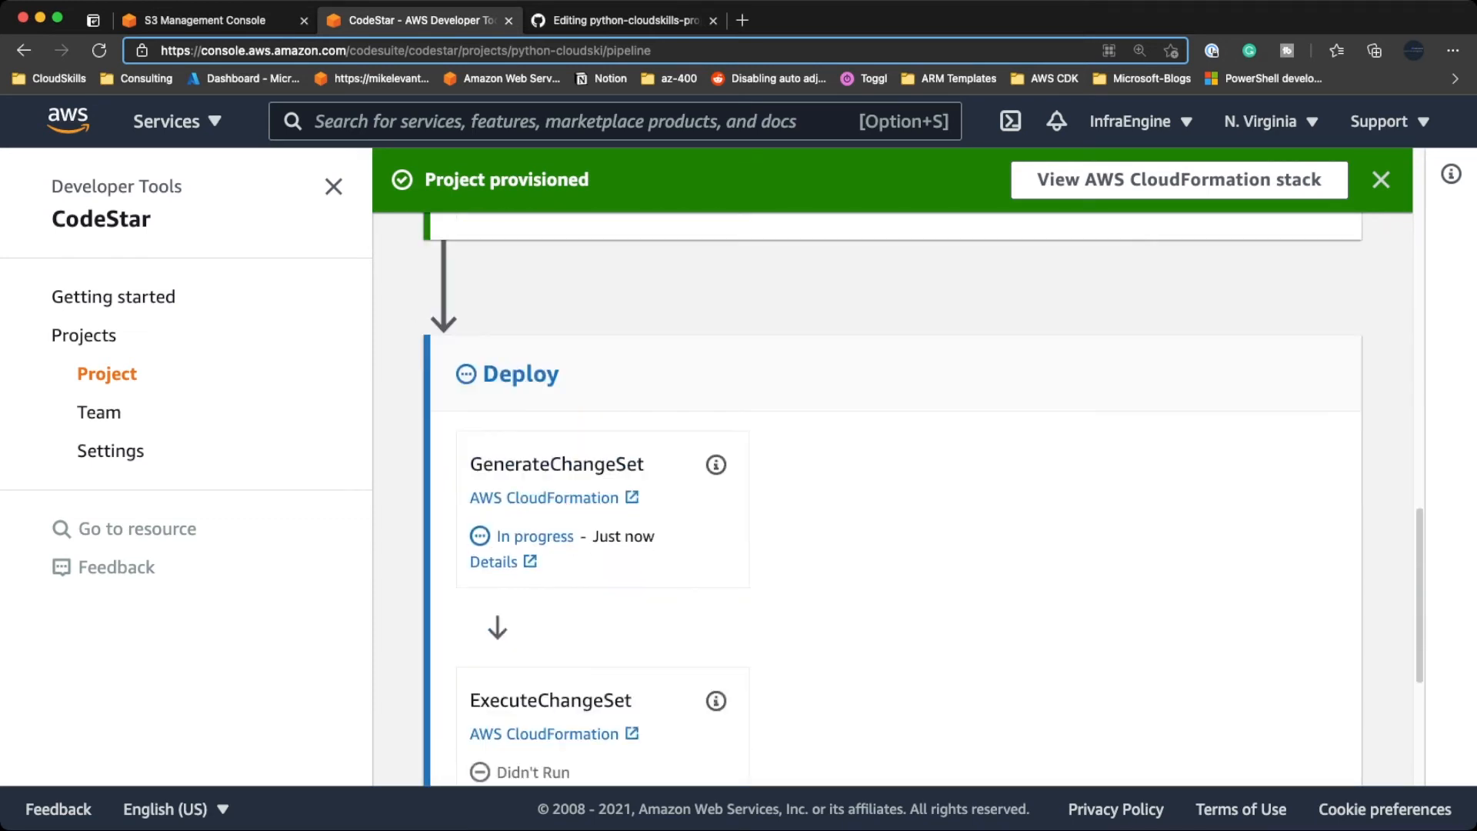
scroll(892, 500, down, 5)
scroll(892, 499, down, 1)
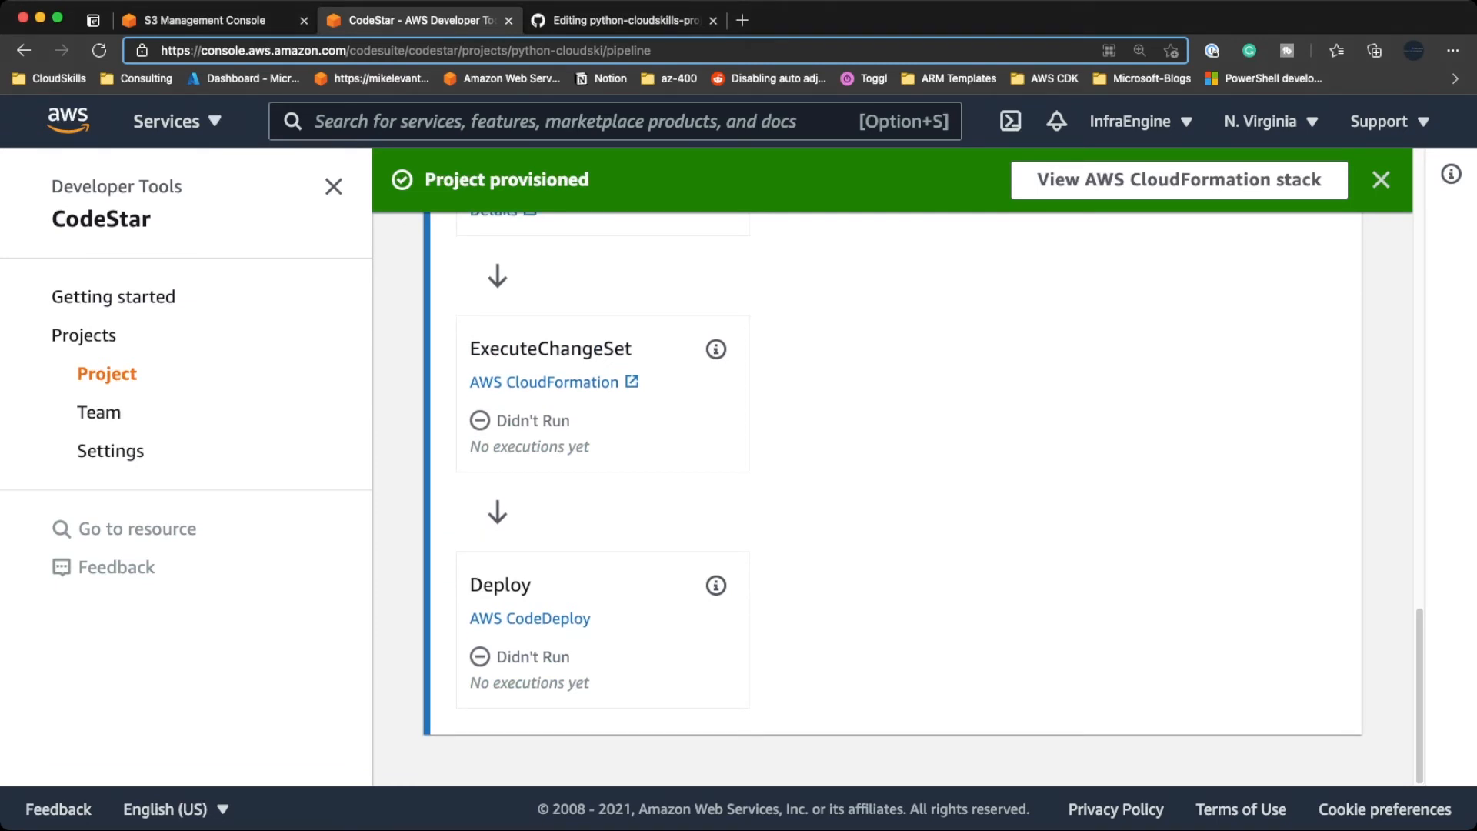
scroll(893, 499, up, 9)
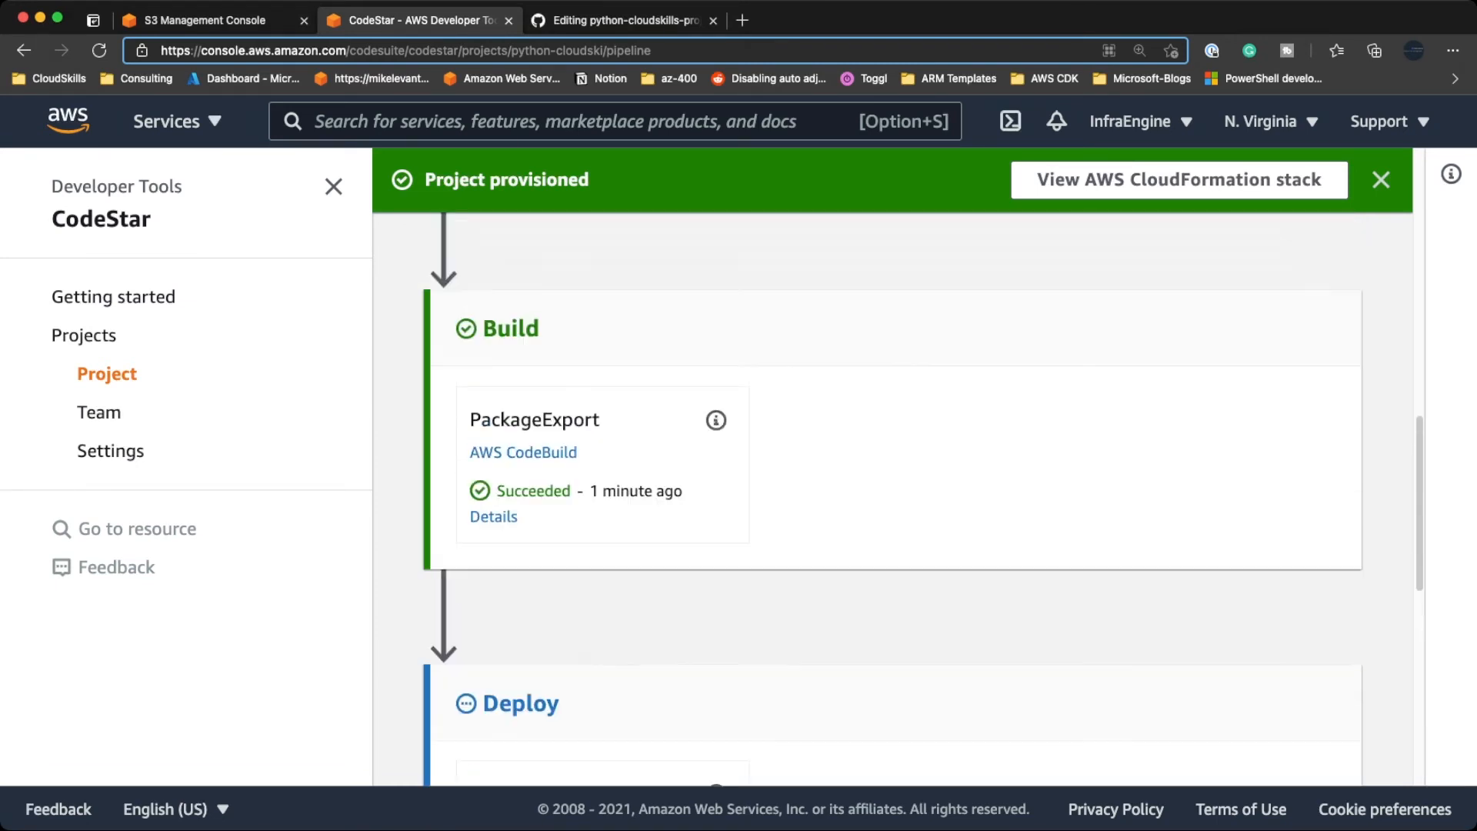
scroll(893, 499, up, 2)
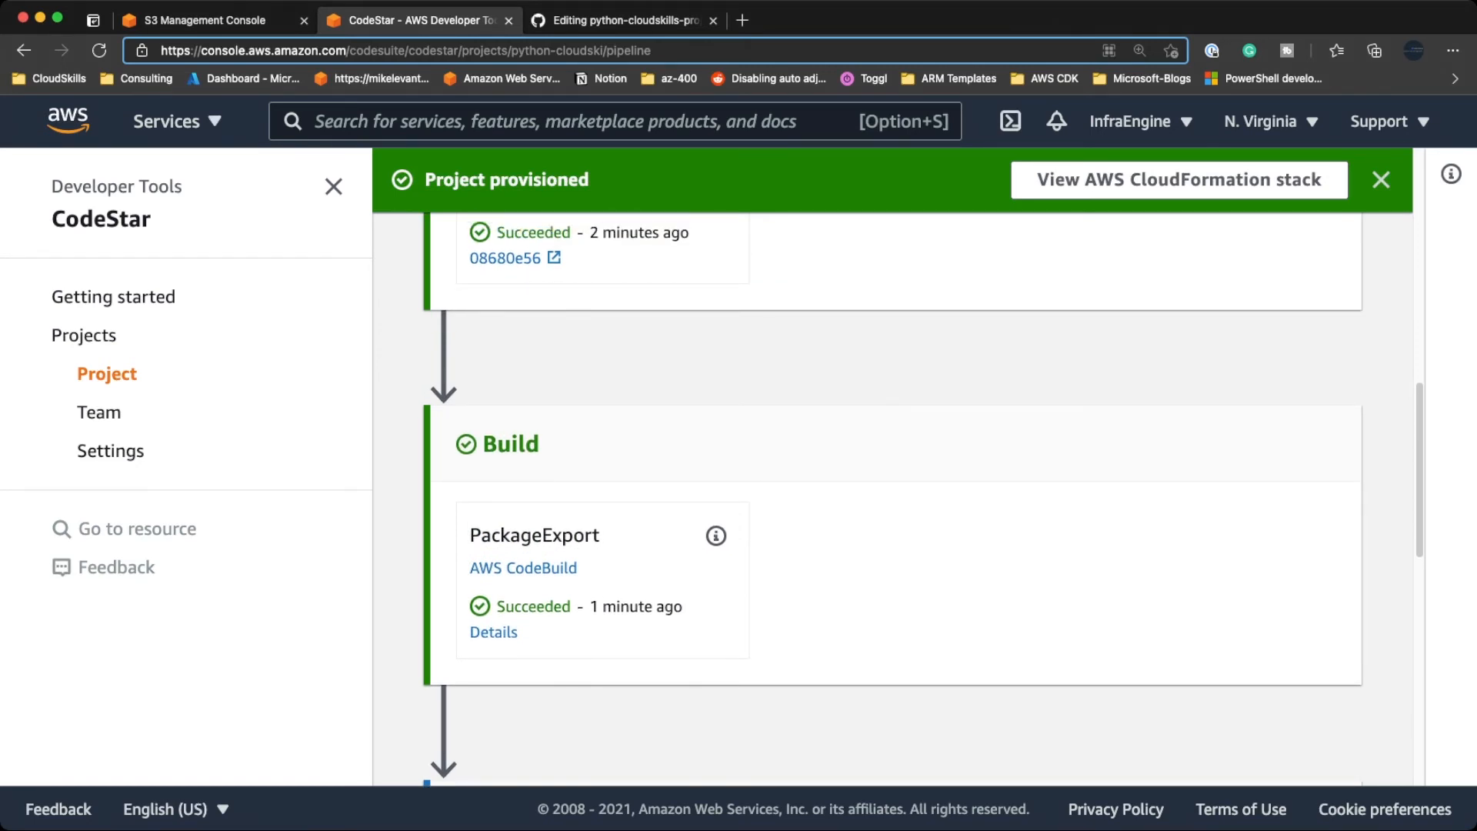
scroll(892, 500, up, 10)
scroll(892, 499, down, 4)
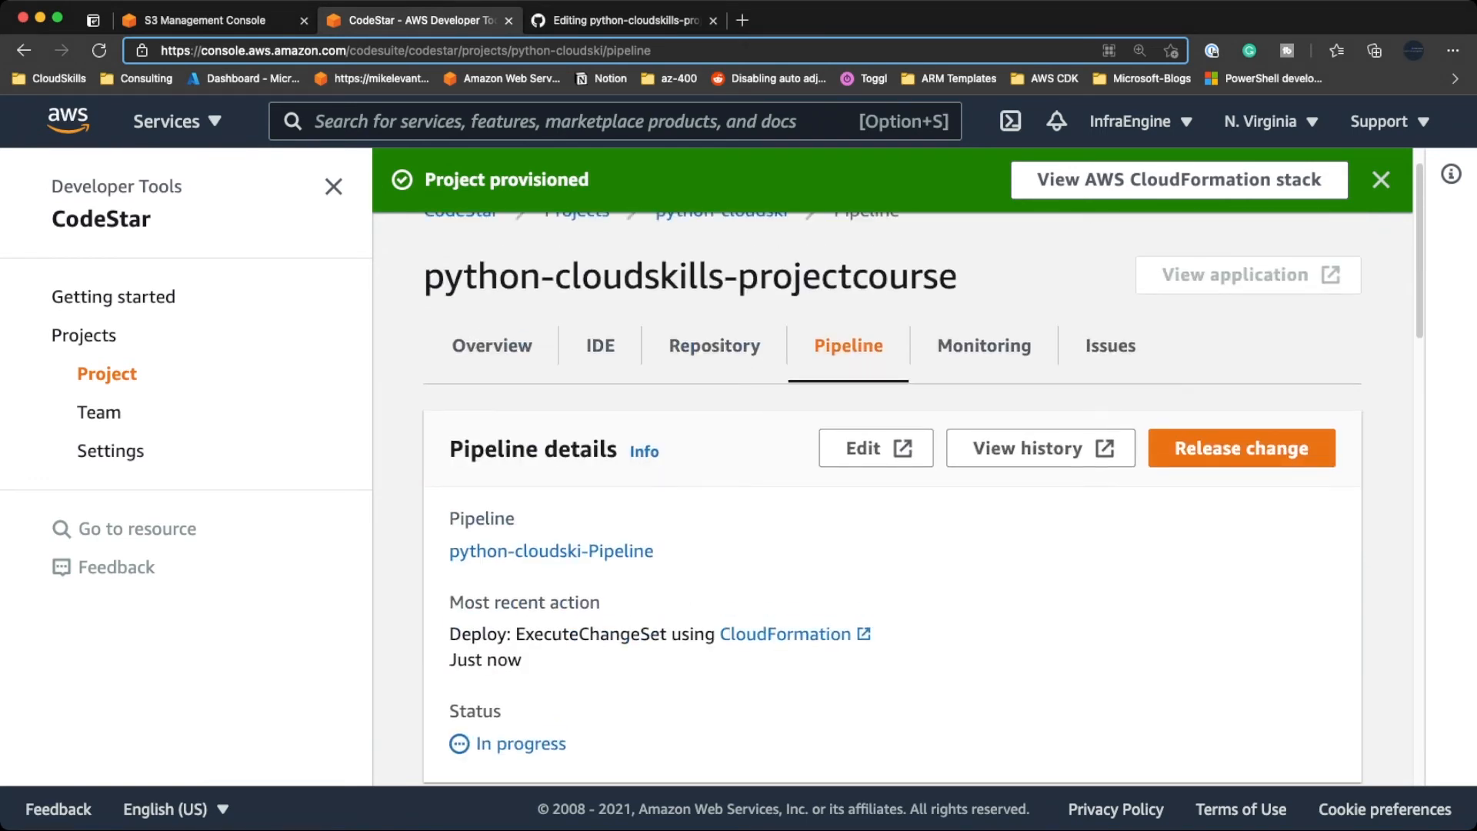
- Check the status of each pipeline action from ApplicationSource through the final CodeDeploy deployment
scroll(892, 500, down, 9)
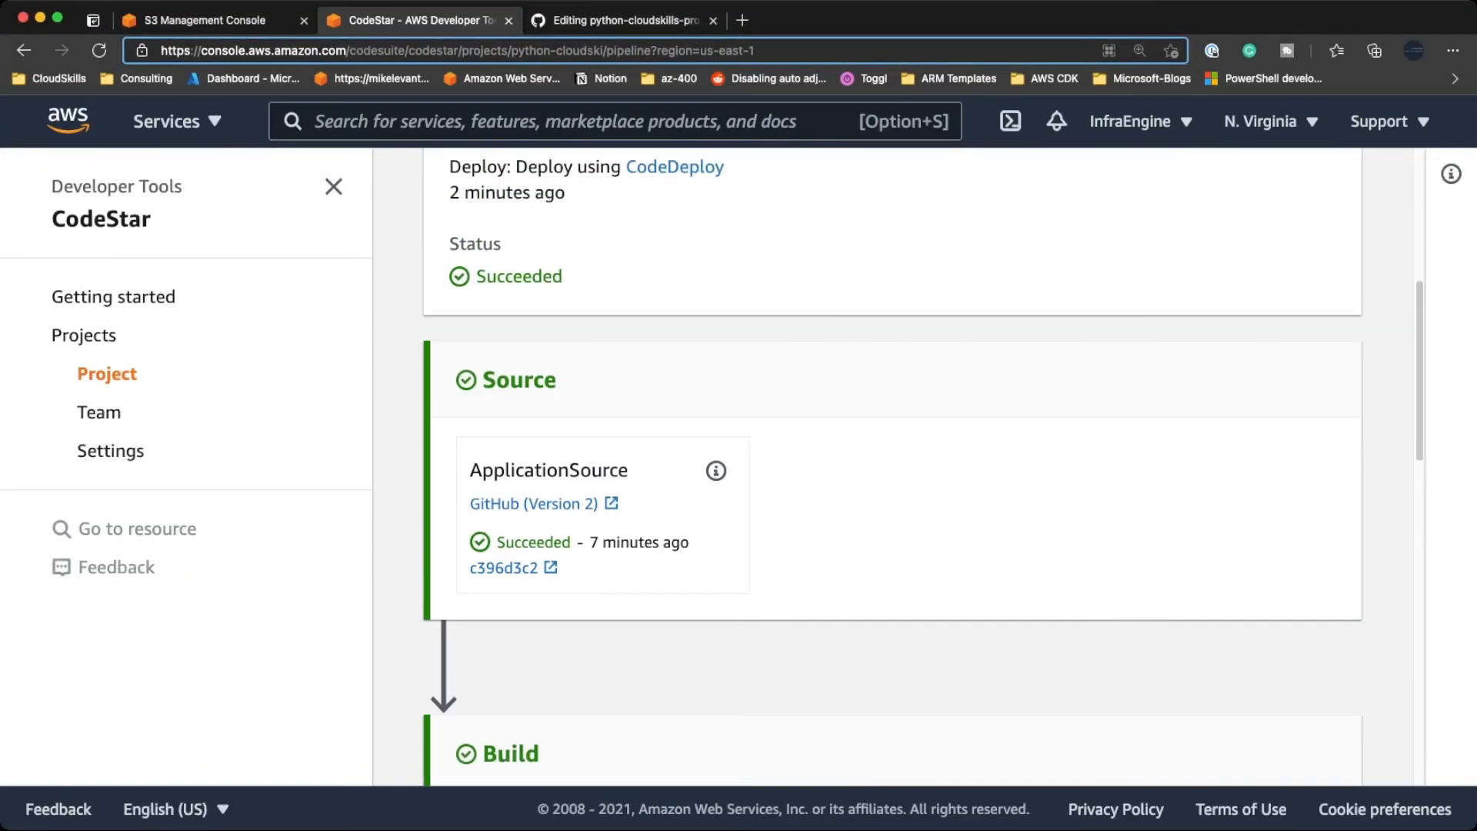
scroll(892, 500, down, 10)
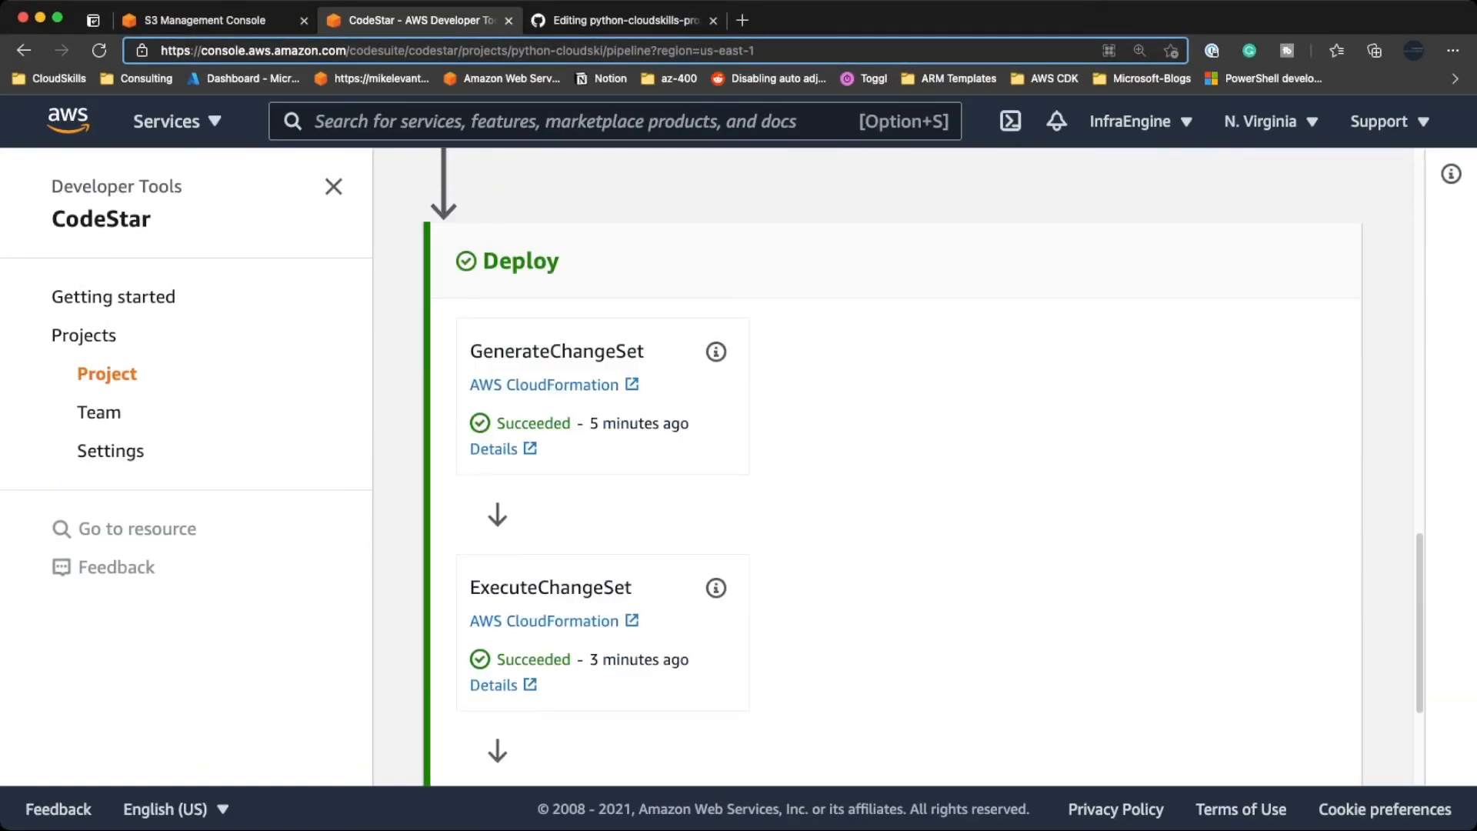
scroll(892, 500, down, 3)
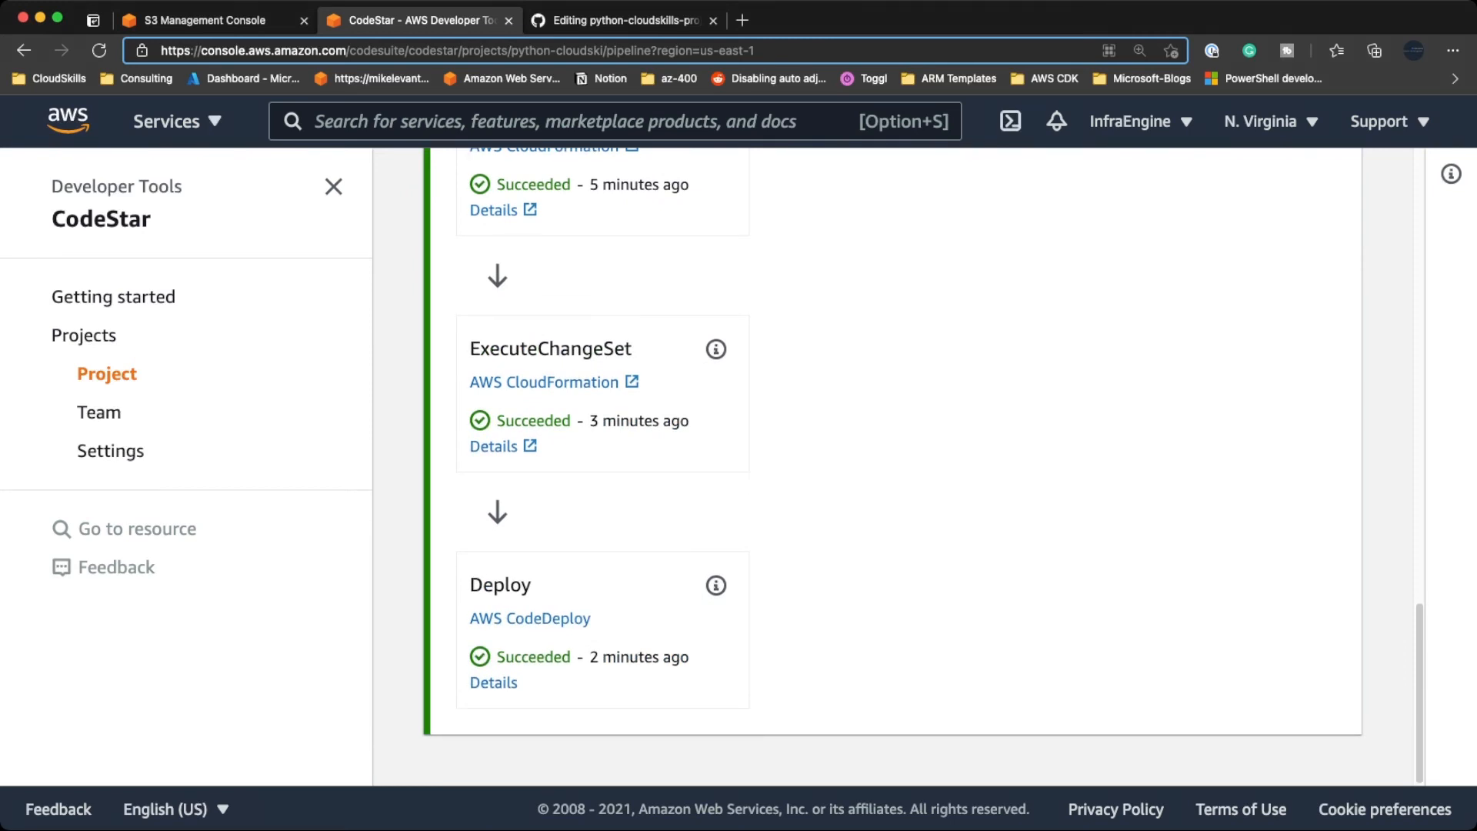
scroll(893, 500, up, 15)
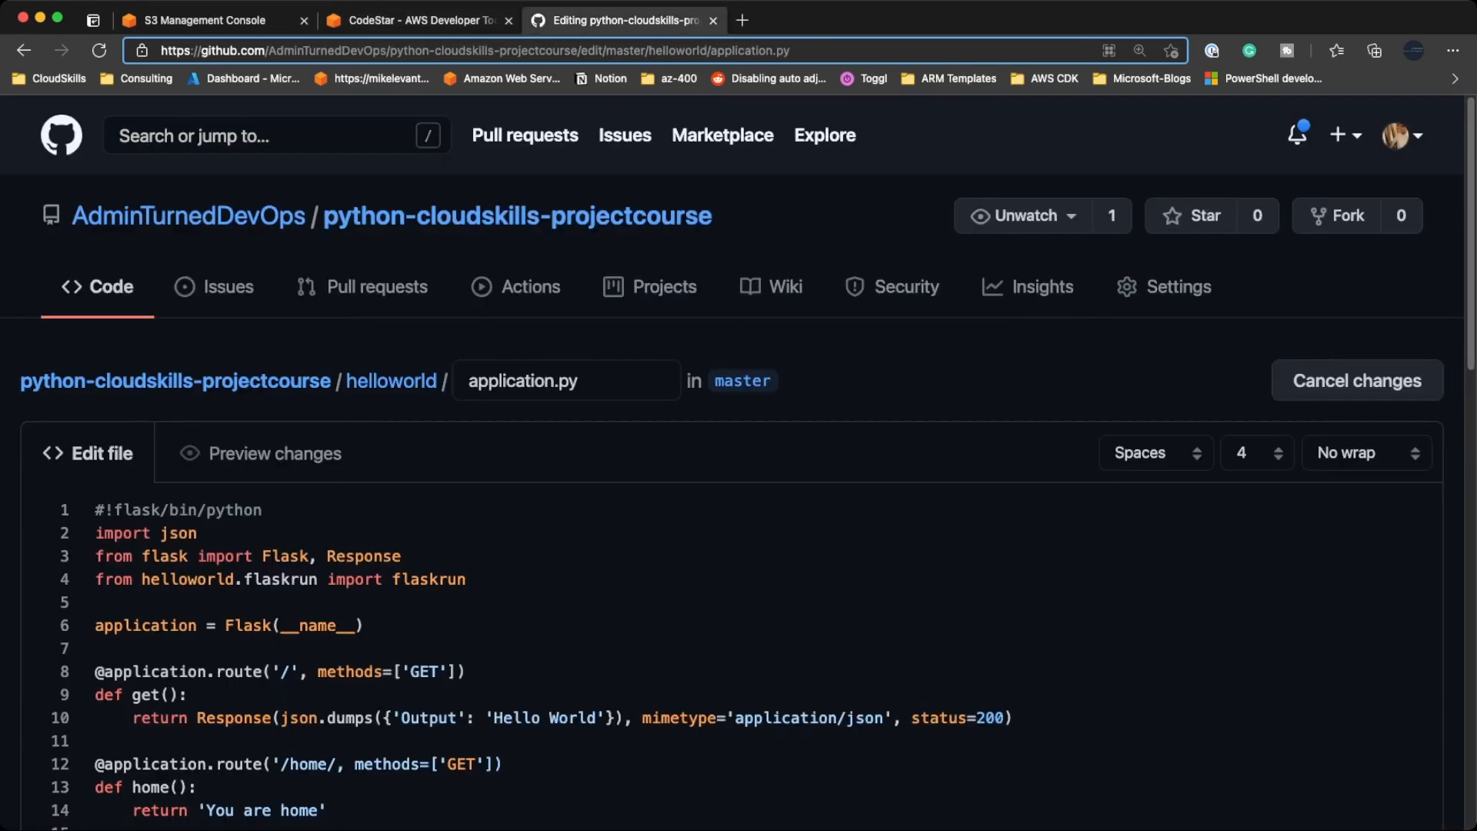
- Switch to the GitHub editor and commit the application.py changes directly to the master branch
click(623, 20)
scroll(738, 462, down, 8)
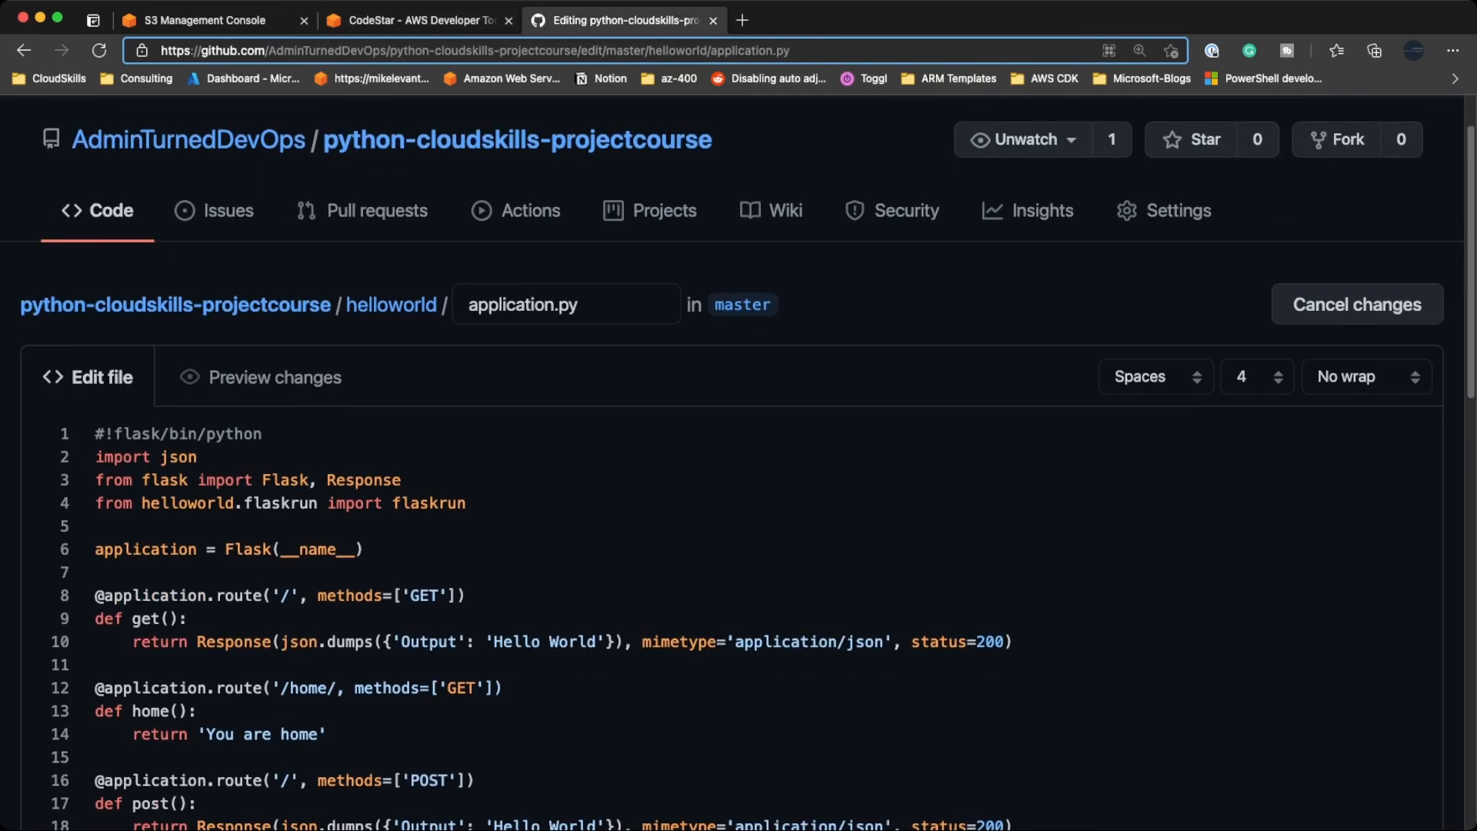
scroll(739, 462, up, 1)
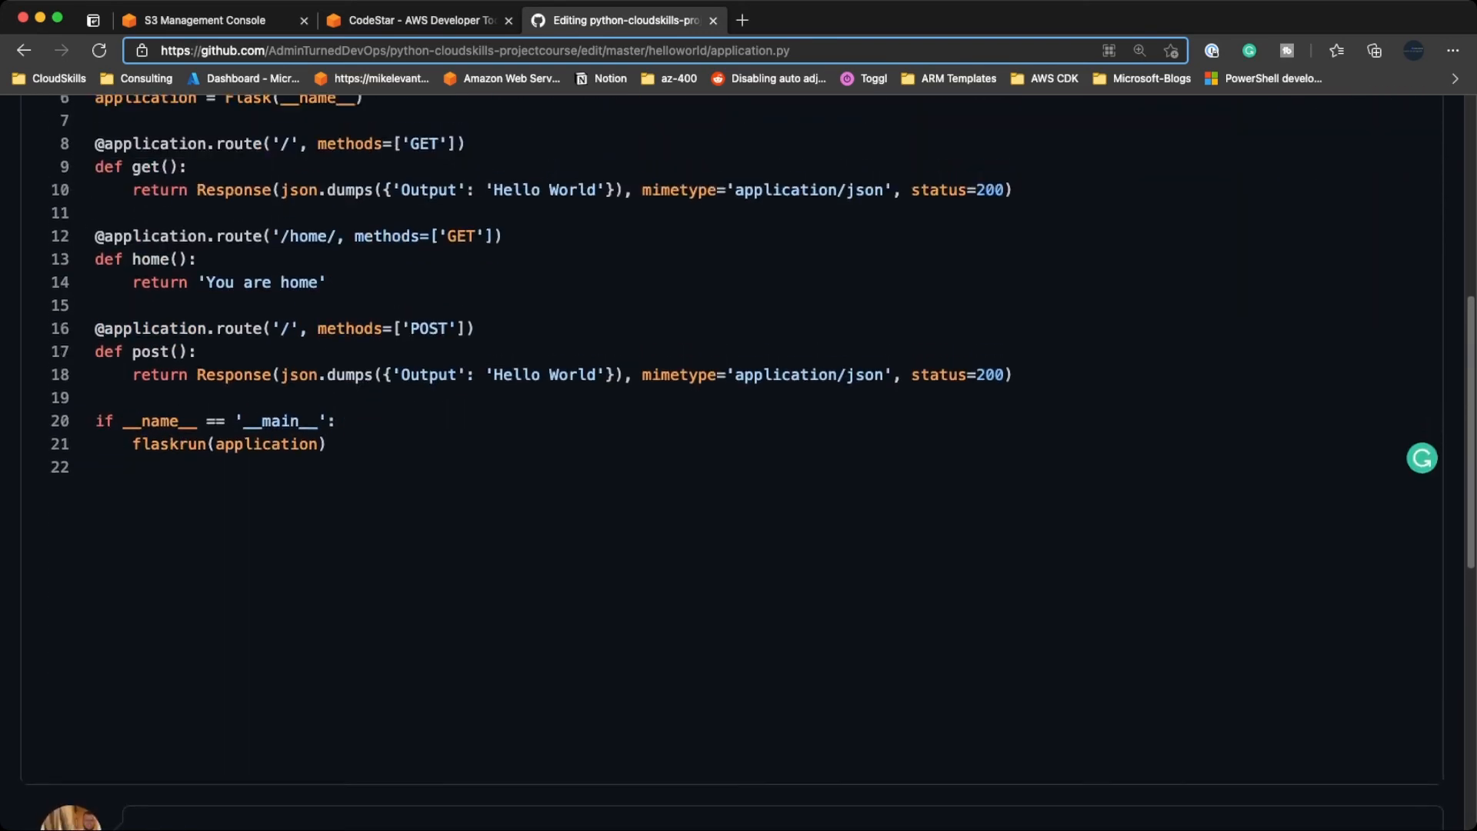
scroll(740, 462, down, 8)
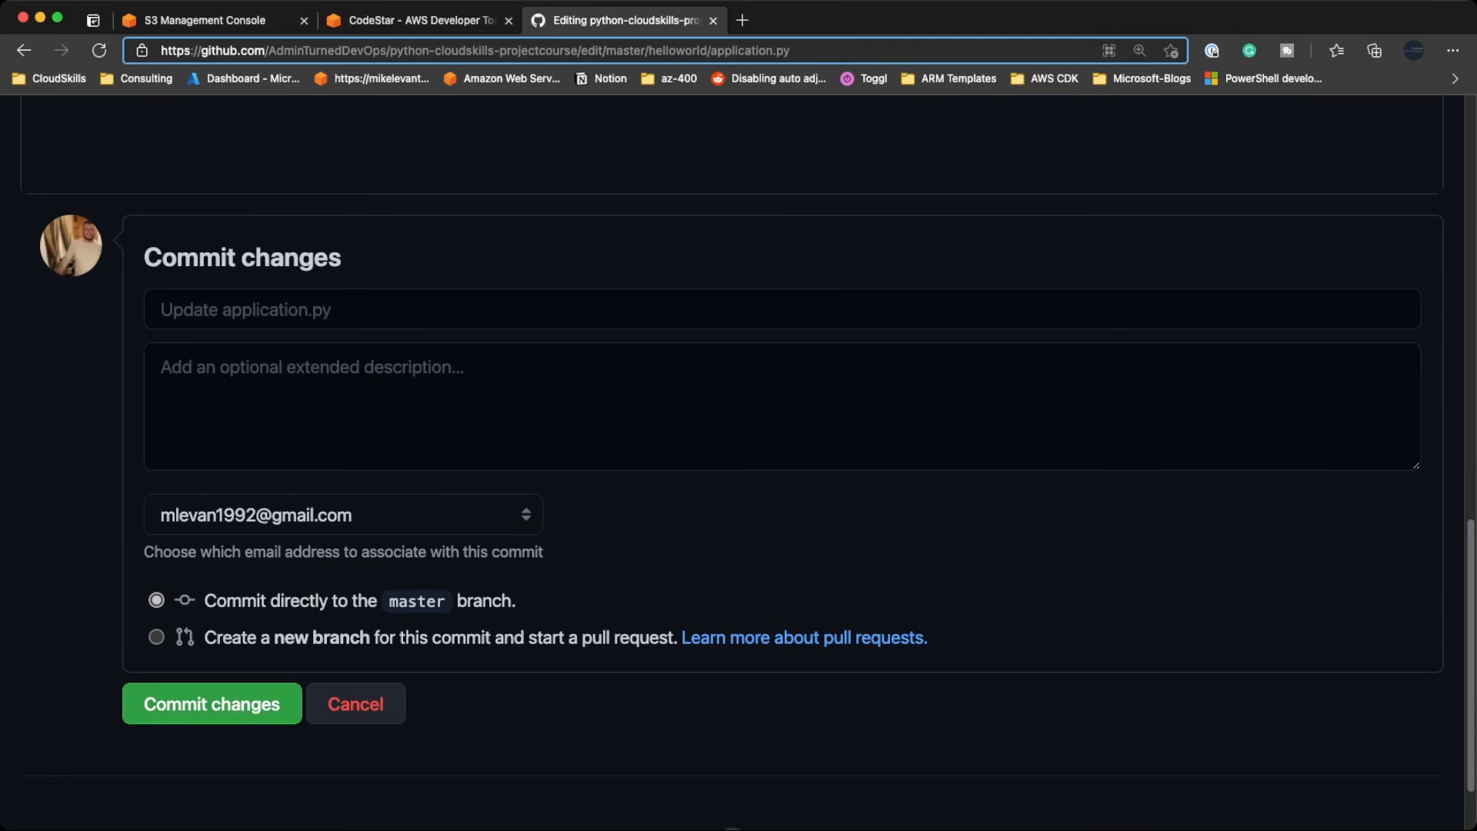
click(211, 704)
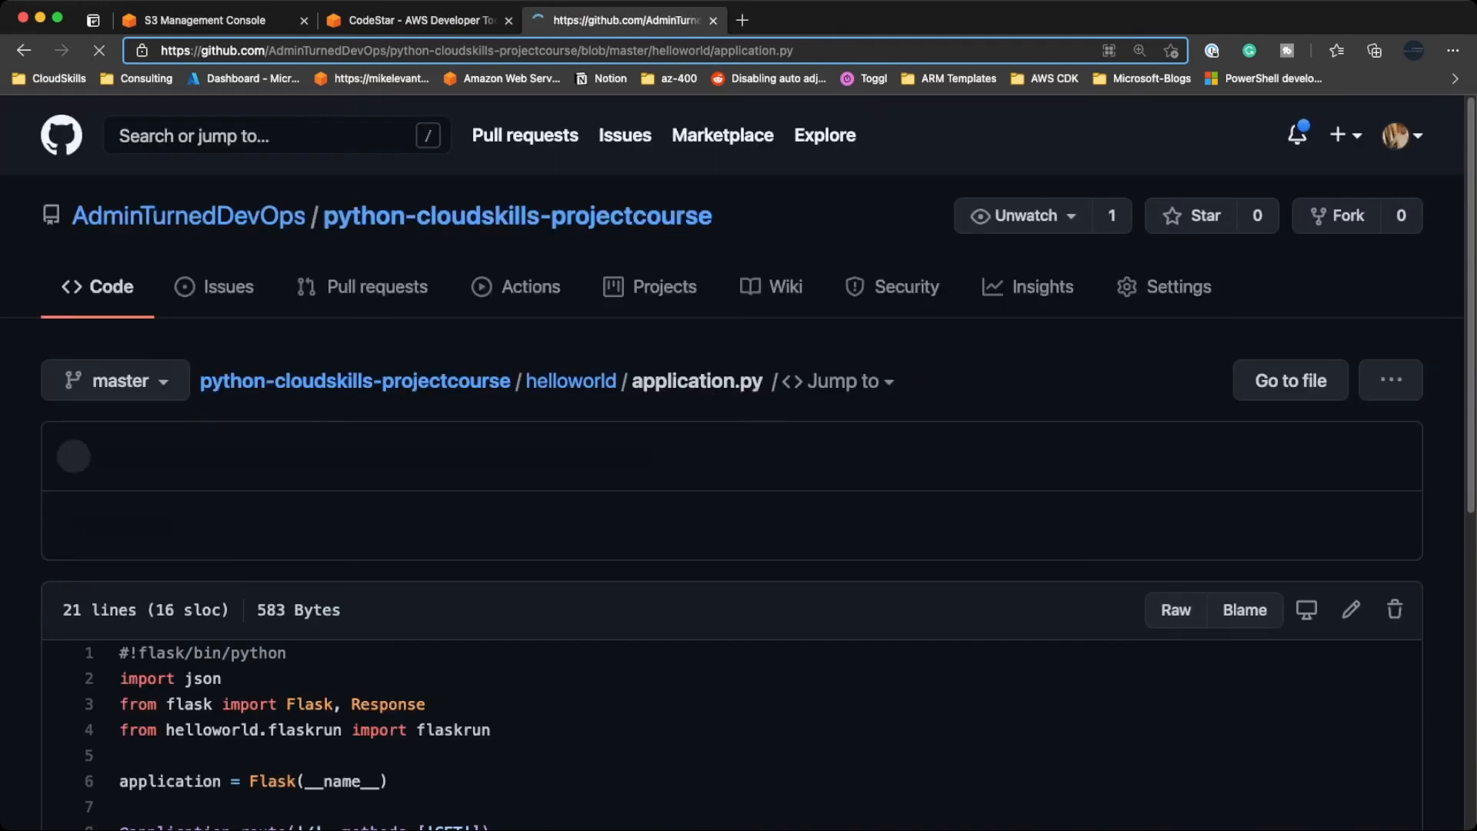
- Return to the CodeStar project, open and refresh its repository page, and check the most recent commit
key(ctrl+shift+Tab)
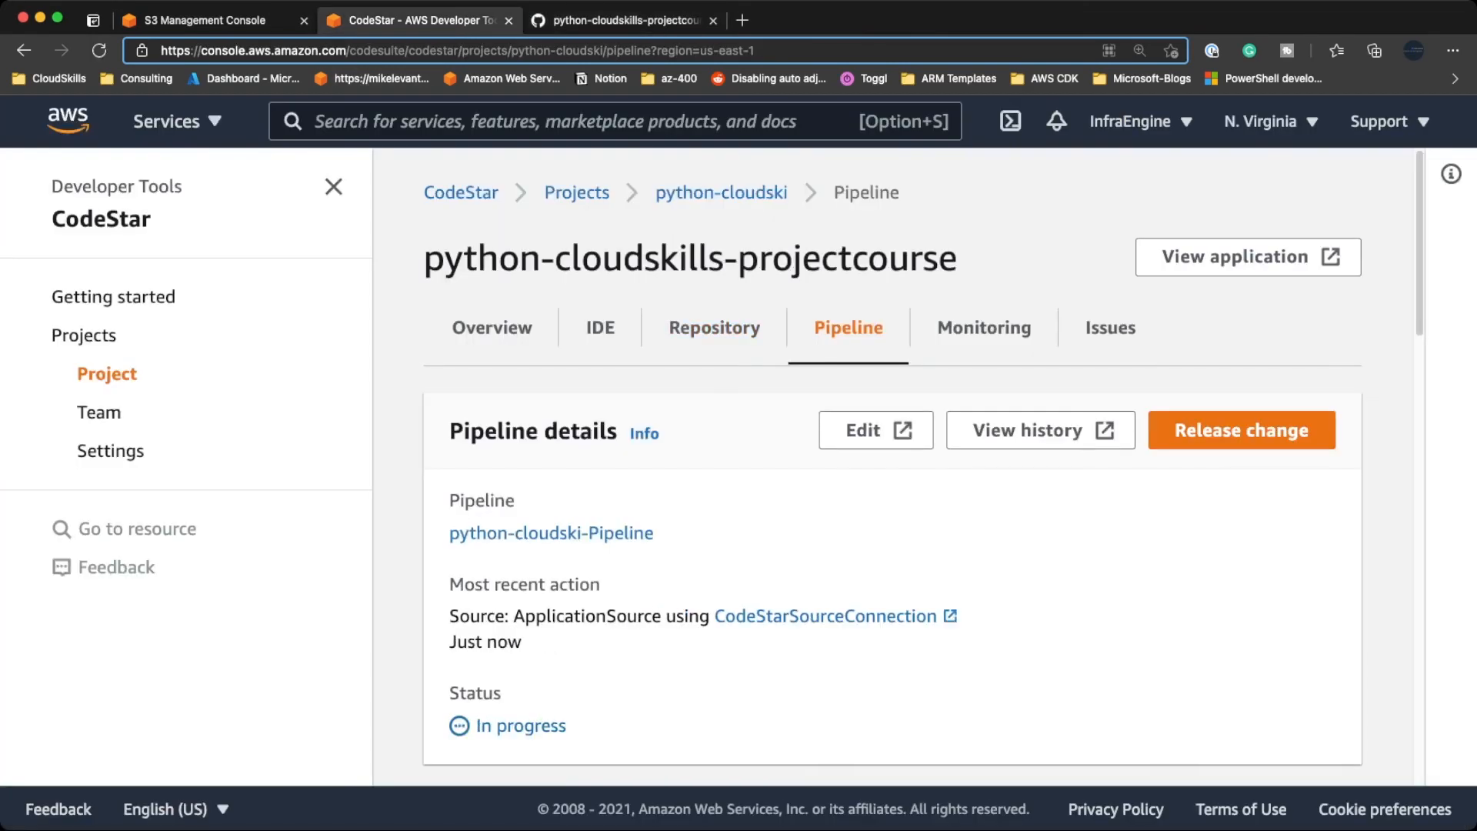
click(714, 328)
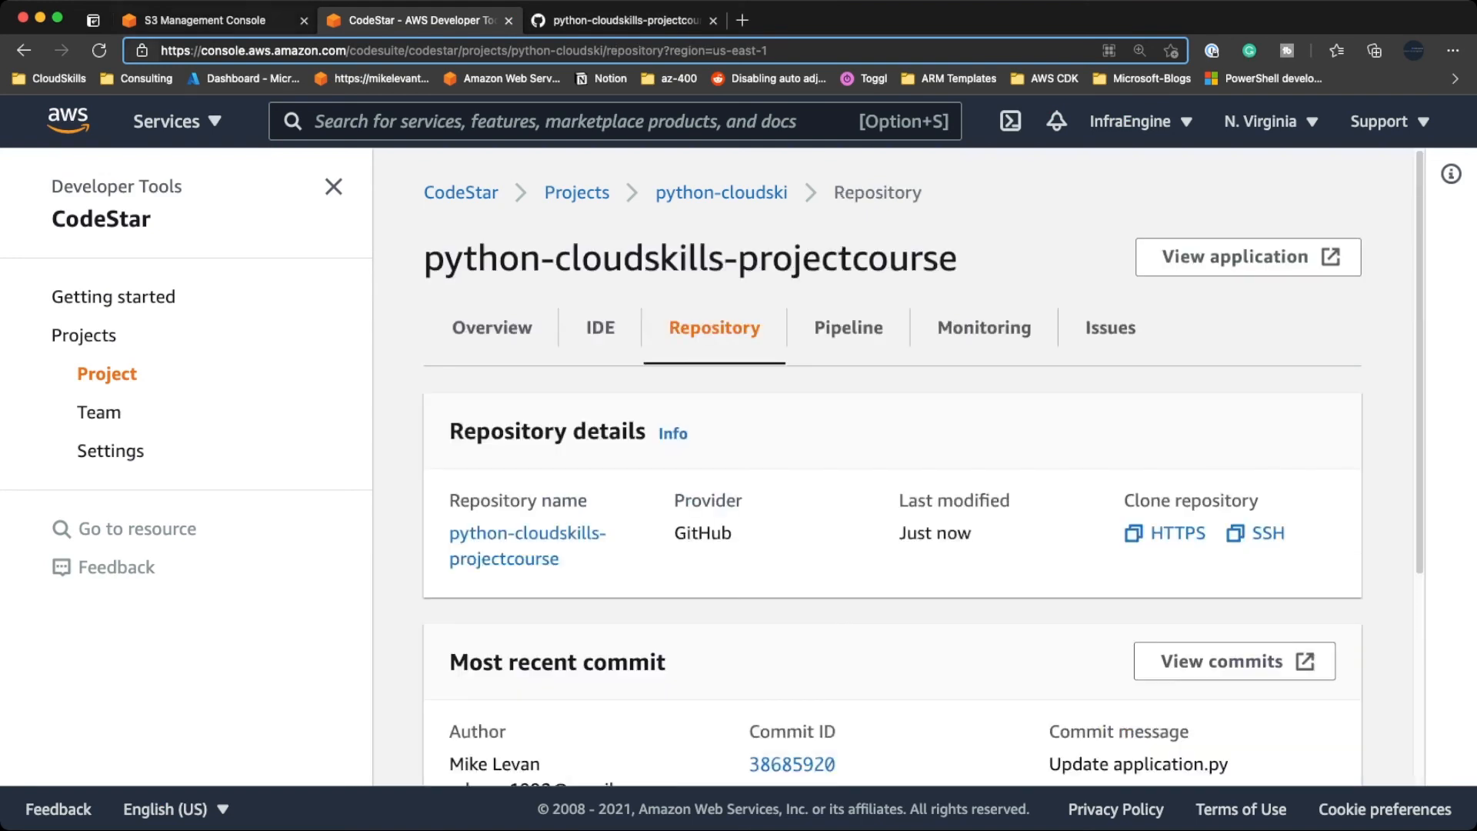
key(super+r)
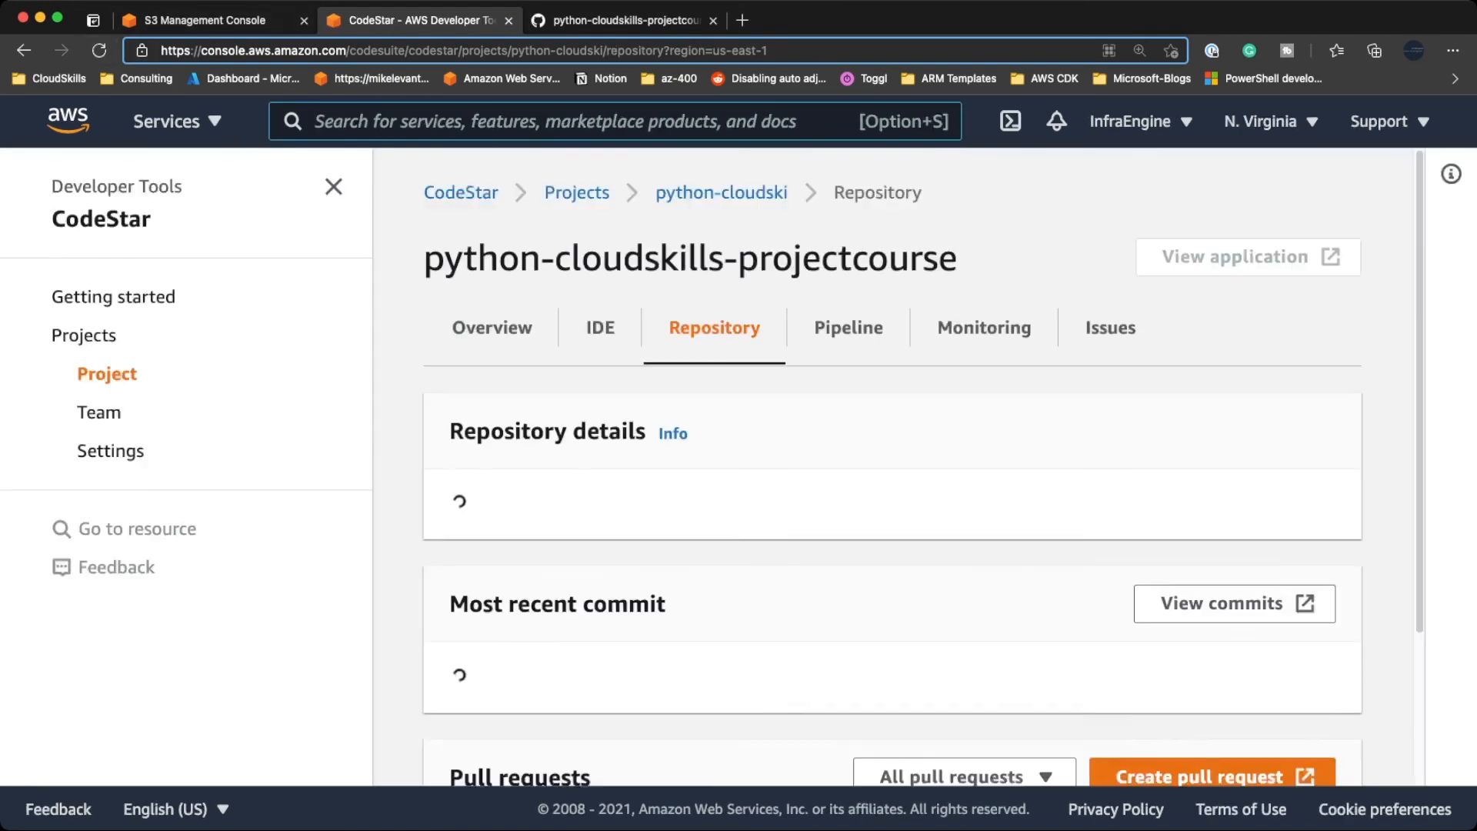
scroll(892, 462, down, 4)
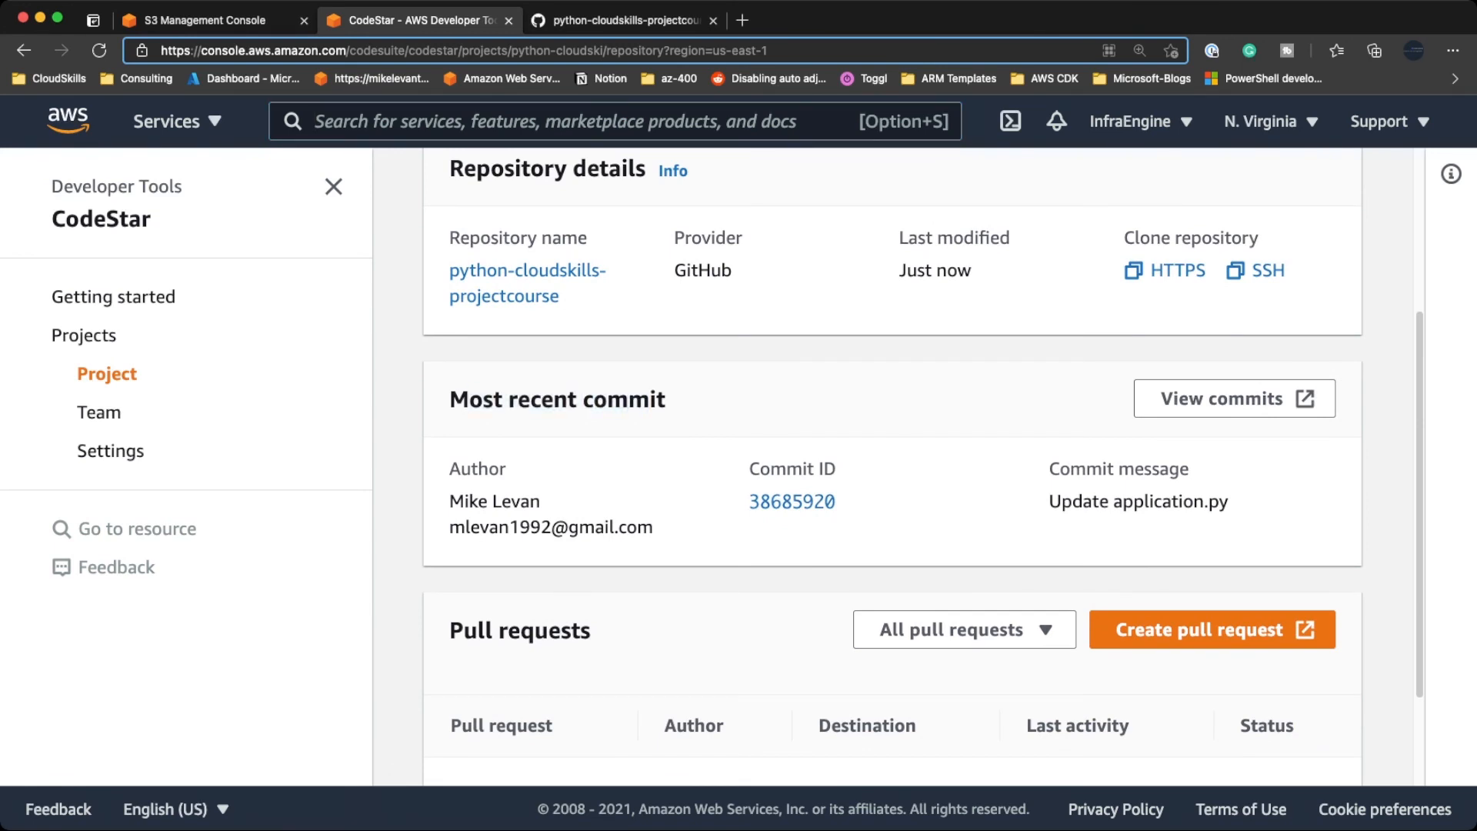
scroll(892, 462, up, 4)
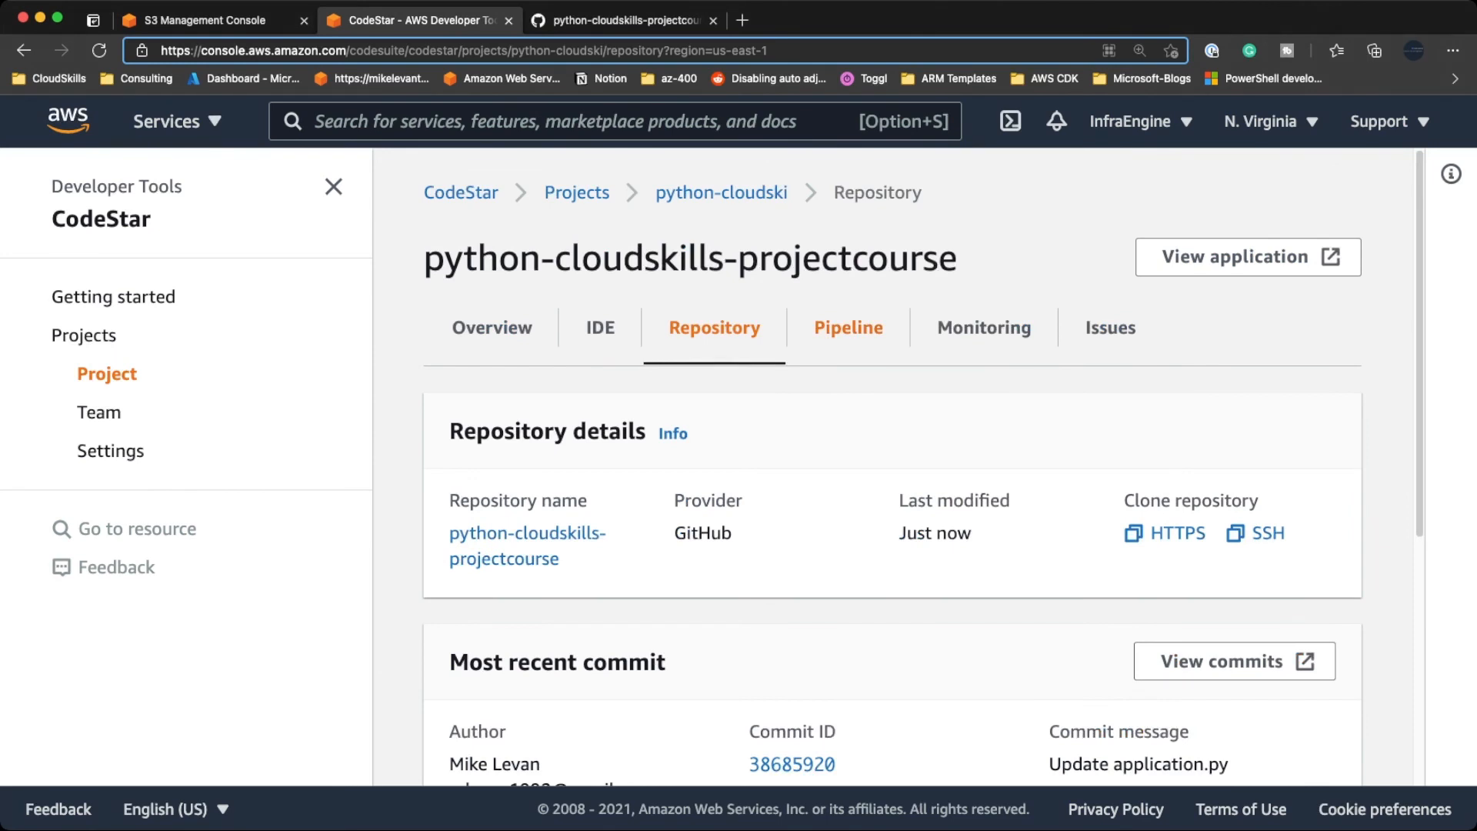
- Open the project's pipeline page and check the run for the new commit
click(848, 328)
scroll(893, 463, down, 10)
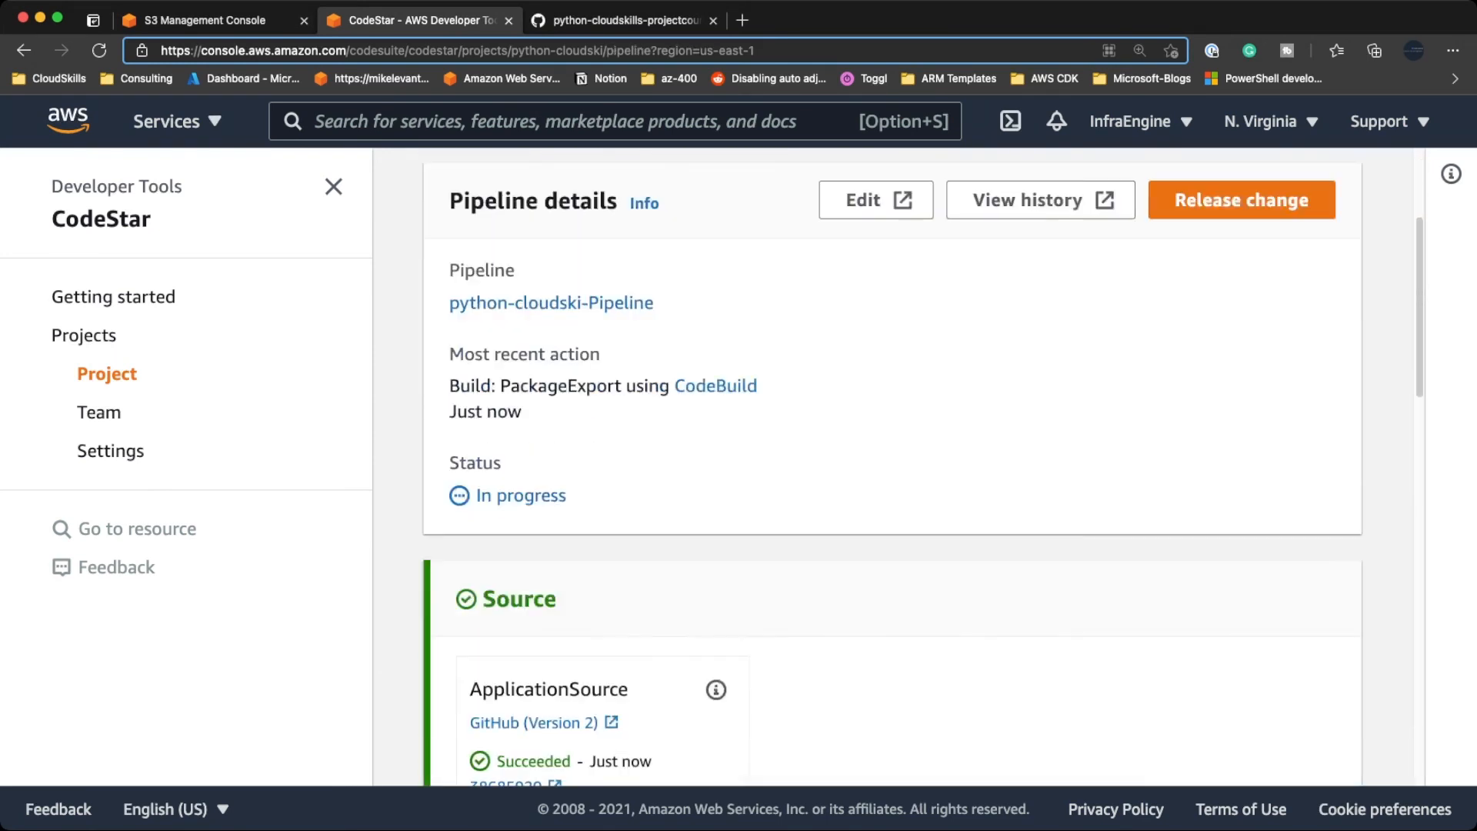